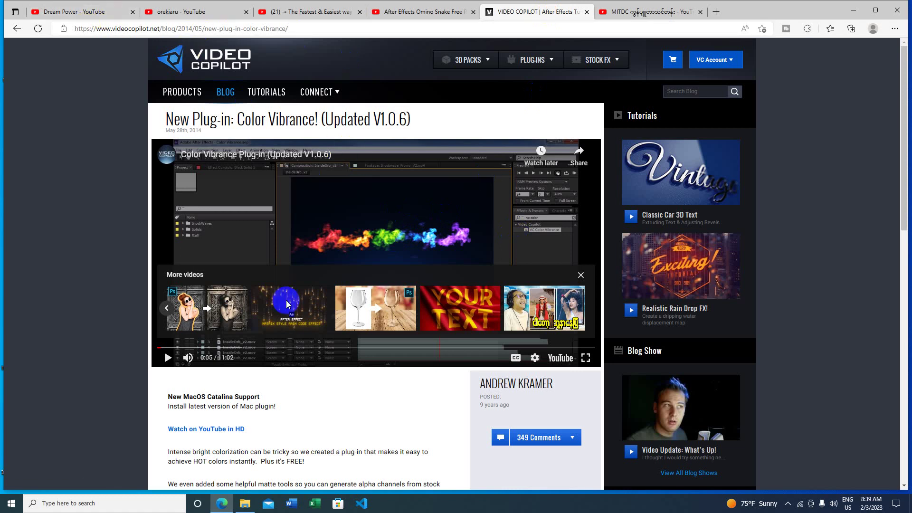
Step: Review the Color Vibrance plug-in page, including its feature list and the Mac or PC download link
{"action": "mouse_move", "coordinate": [316, 91]}
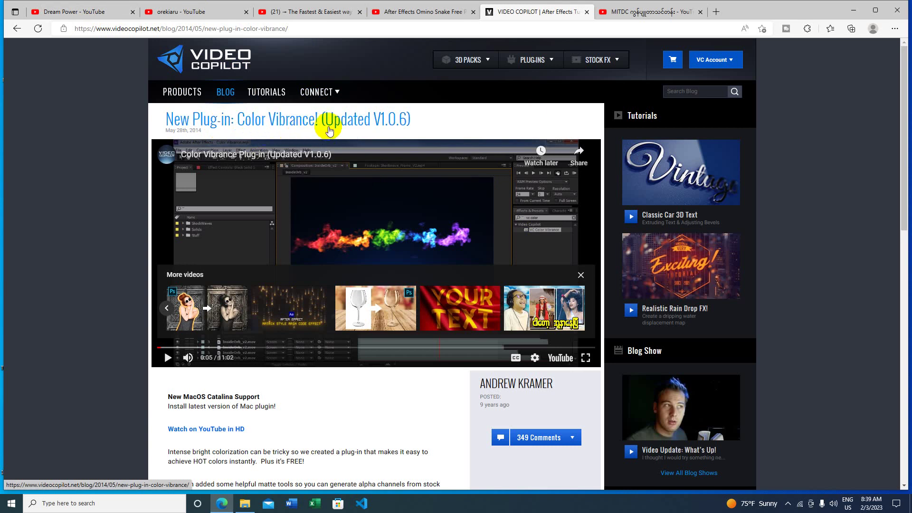
{"action": "left_click", "coordinate": [403, 239]}
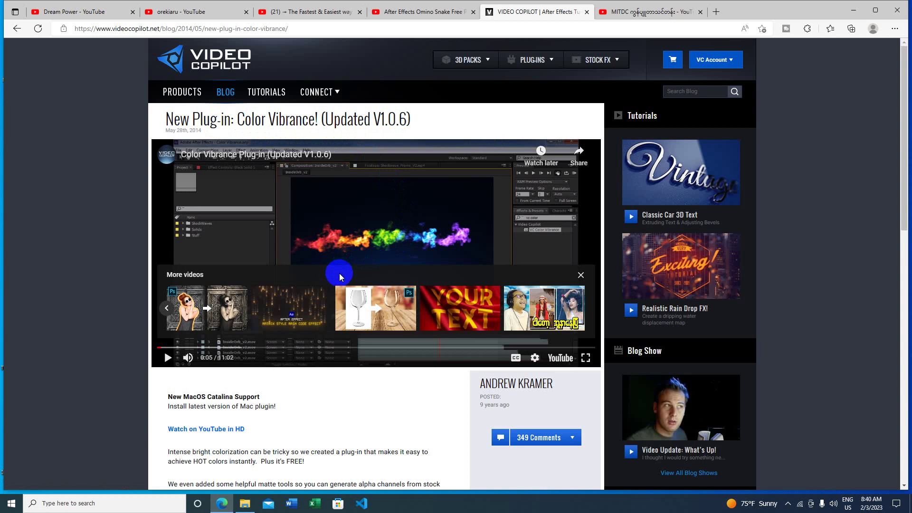
{"action": "scroll", "coordinate": [340, 275], "scroll_direction": "down", "scroll_amount": 3}
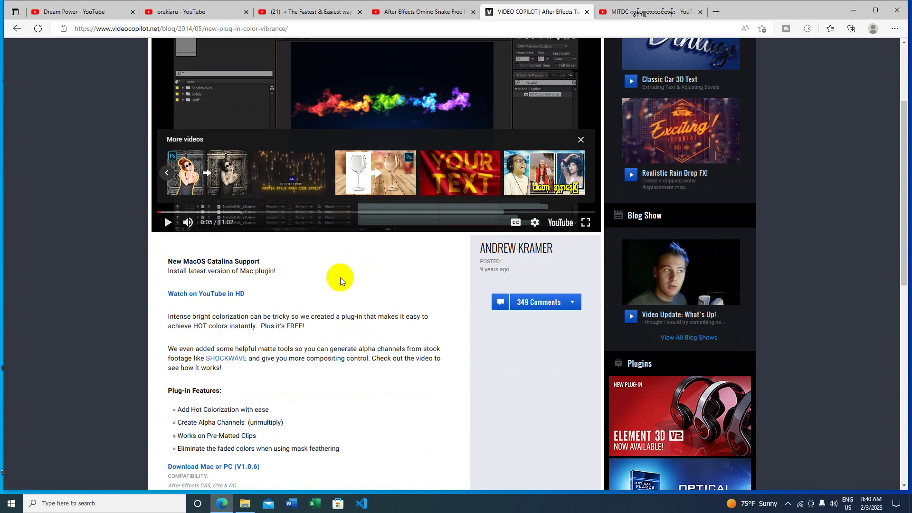
{"action": "scroll", "coordinate": [340, 277], "scroll_direction": "down", "scroll_amount": 4}
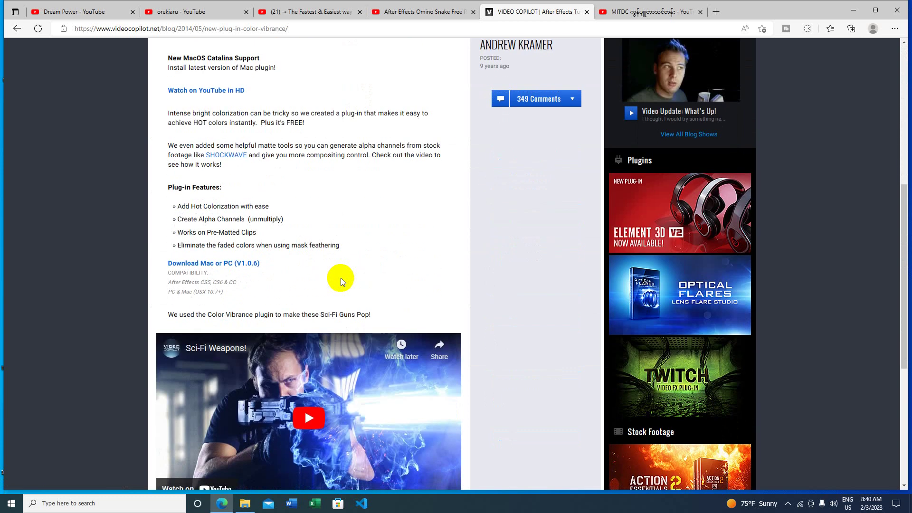
{"action": "scroll", "coordinate": [340, 278], "scroll_direction": "up", "scroll_amount": 7}
{"action": "scroll", "coordinate": [311, 239], "scroll_direction": "down", "scroll_amount": 2}
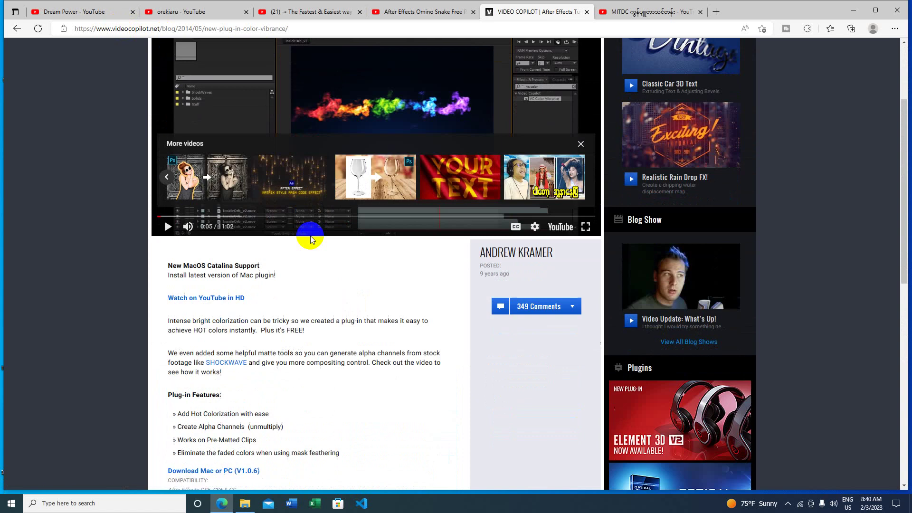
{"action": "scroll", "coordinate": [311, 239], "scroll_direction": "up", "scroll_amount": 3}
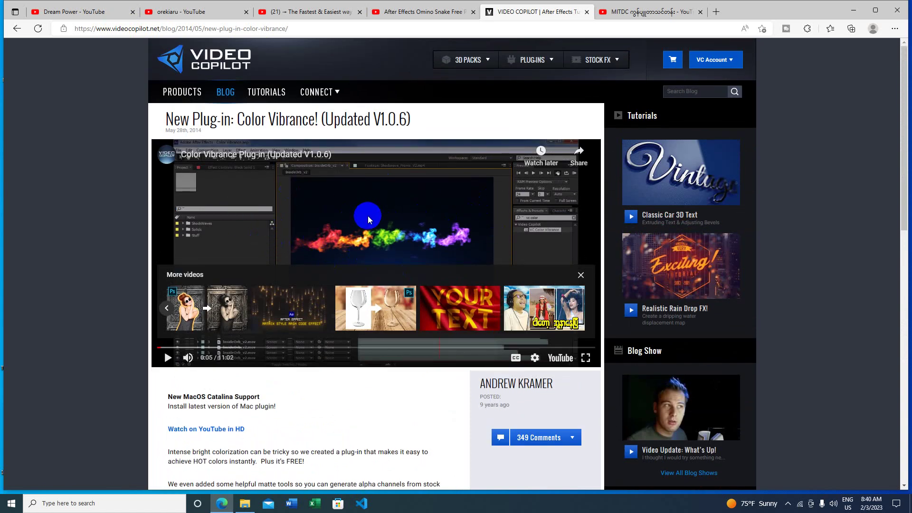
{"action": "scroll", "coordinate": [354, 223], "scroll_direction": "down", "scroll_amount": 7}
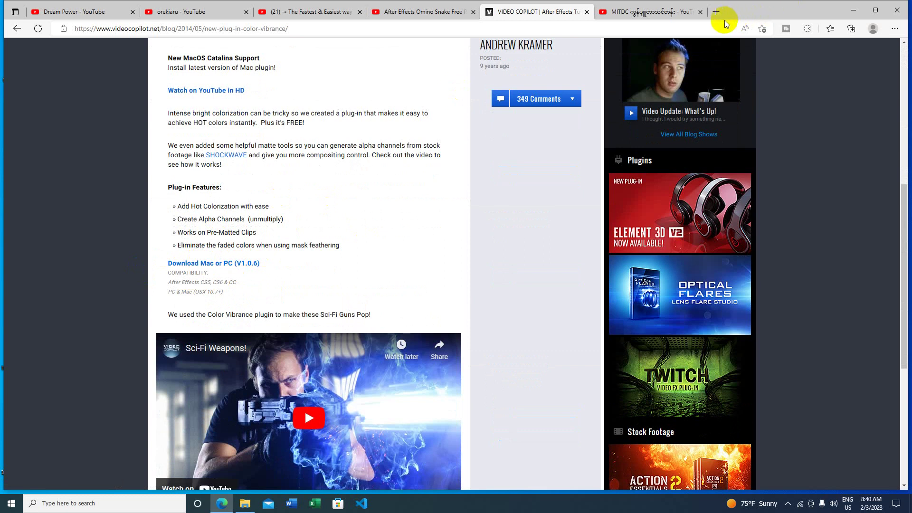
Step: Switch to the 014_VCColorVibrance_1.0.6 folder in File Explorer and extract VCColorVibrance_1.0.6.zip to the Desktop
{"action": "left_click", "coordinate": [853, 10]}
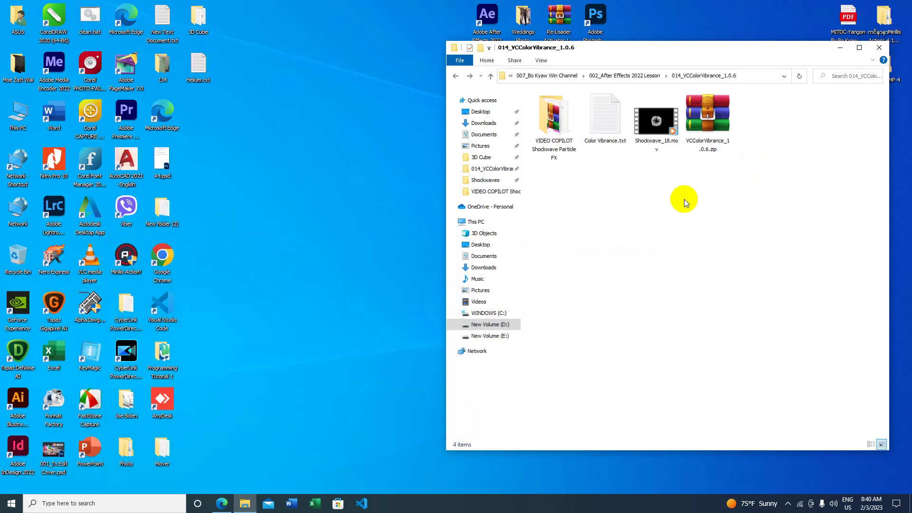
{"action": "left_click", "coordinate": [707, 121]}
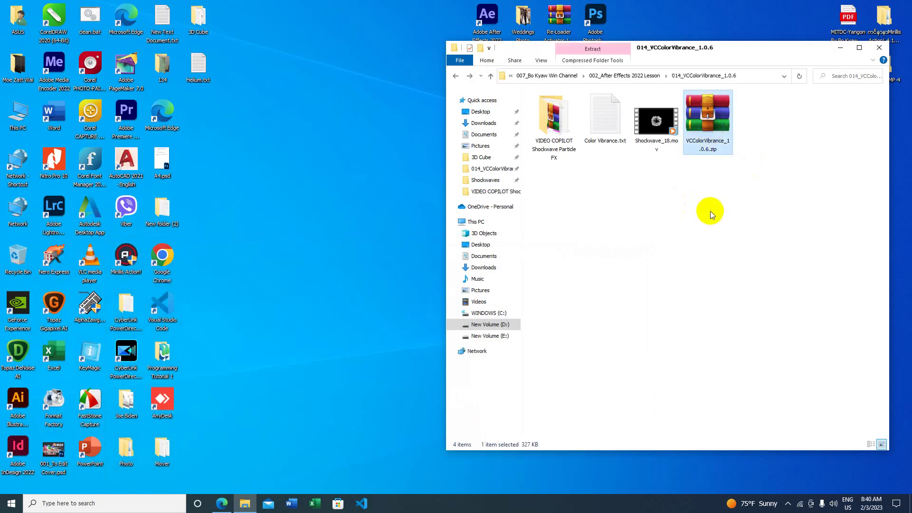
{"action": "right_click", "coordinate": [707, 127]}
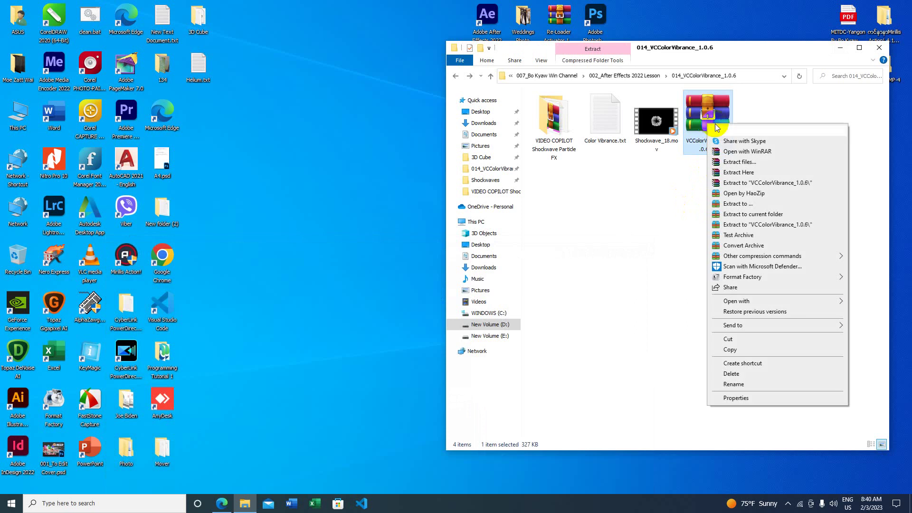
{"action": "left_click", "coordinate": [749, 163]}
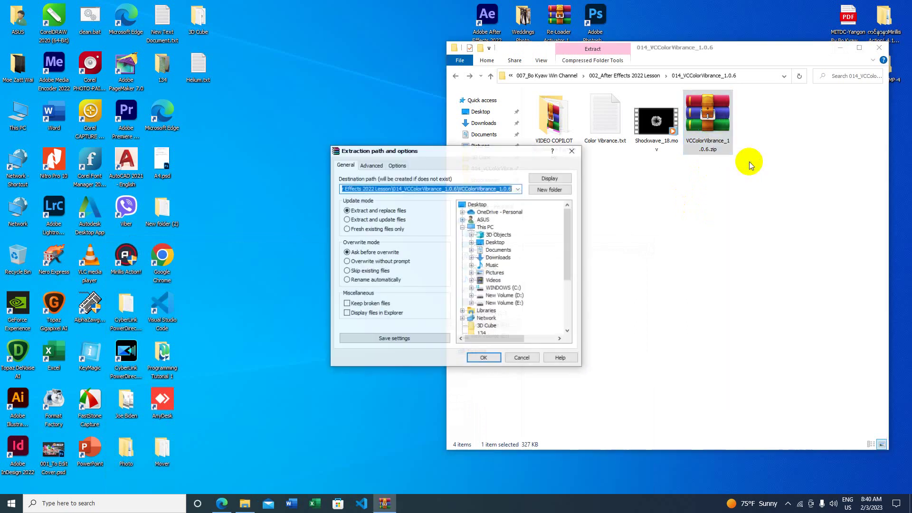
{"action": "left_click", "coordinate": [484, 205]}
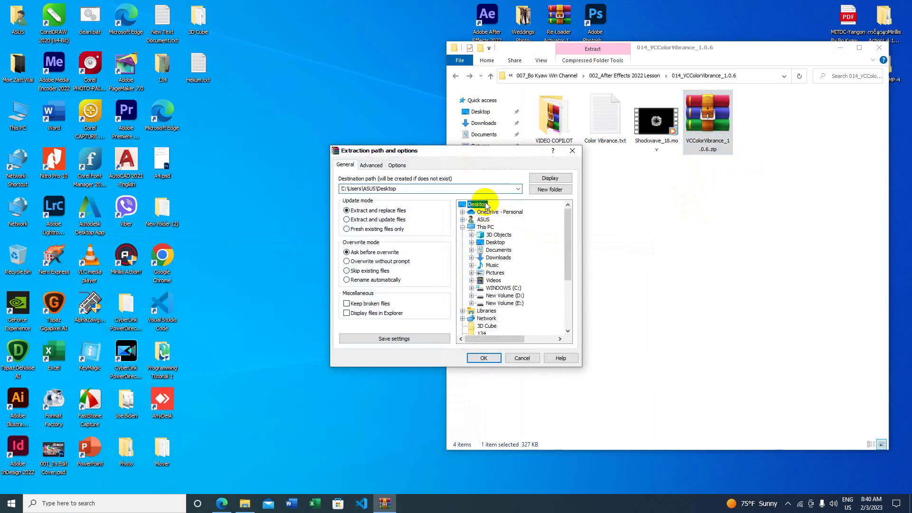
{"action": "left_click", "coordinate": [483, 358]}
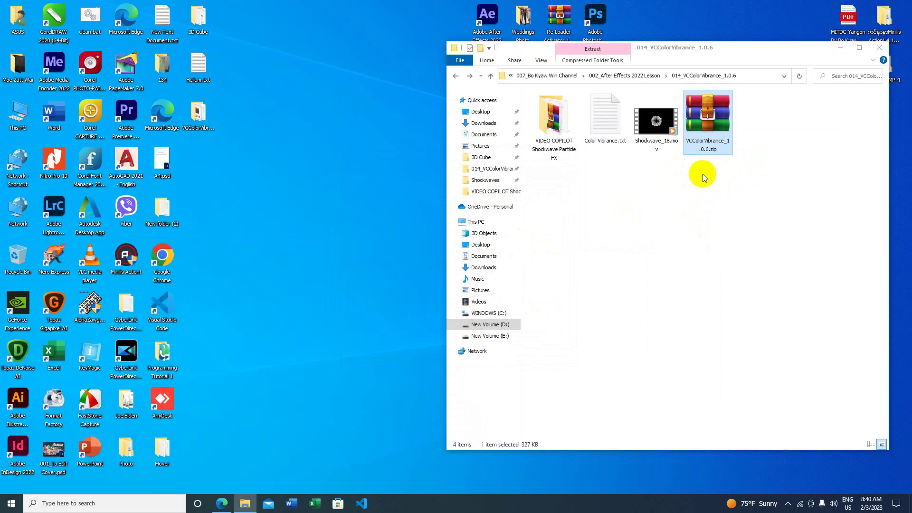
Step: Move the extracted VCColorVibrance_1.0.6 folder to an empty area of the desktop and check the Vibrance.aex file inside it
{"action": "left_click_drag", "start_coordinate": [209, 122], "coordinate": [306, 142]}
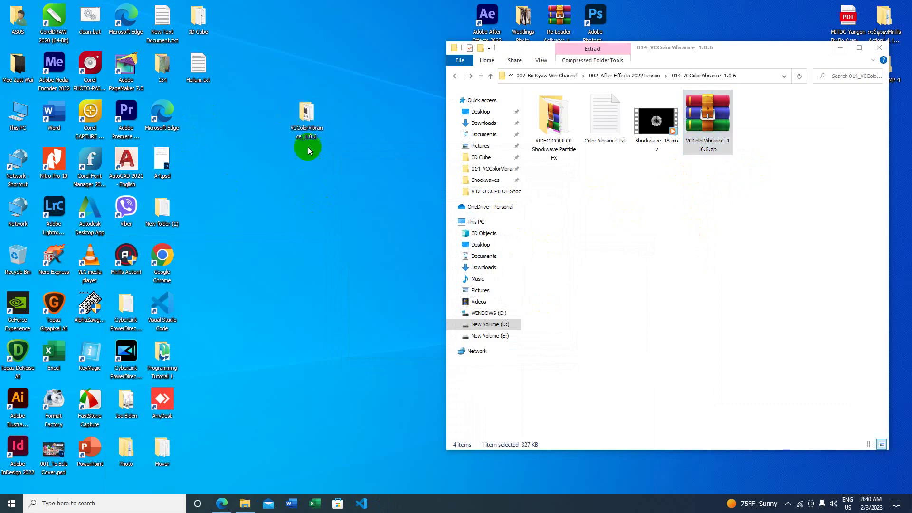
{"action": "double_click", "coordinate": [305, 121]}
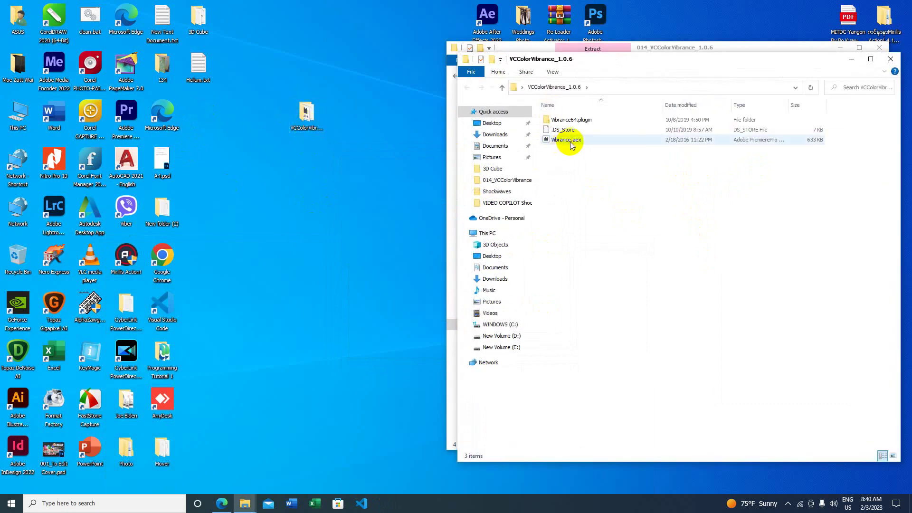
{"action": "left_click", "coordinate": [566, 145]}
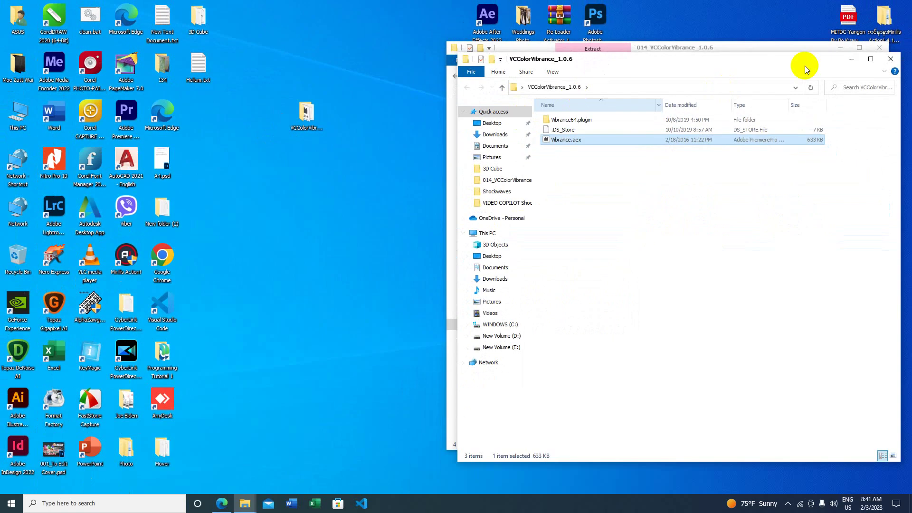
{"action": "left_click", "coordinate": [891, 61]}
Step: Cut the extracted VCColorVibrance_1.0.6 folder from the desktop
{"action": "left_click", "coordinate": [306, 117]}
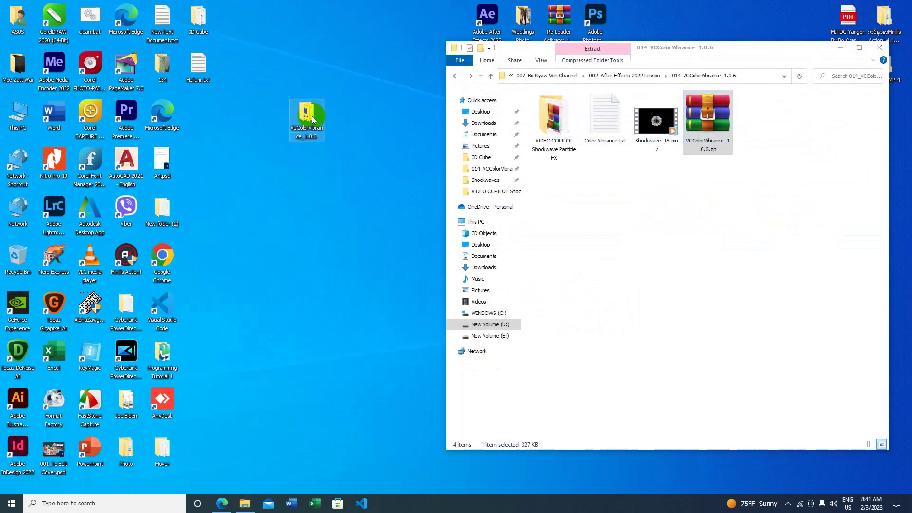
{"action": "right_click", "coordinate": [311, 116]}
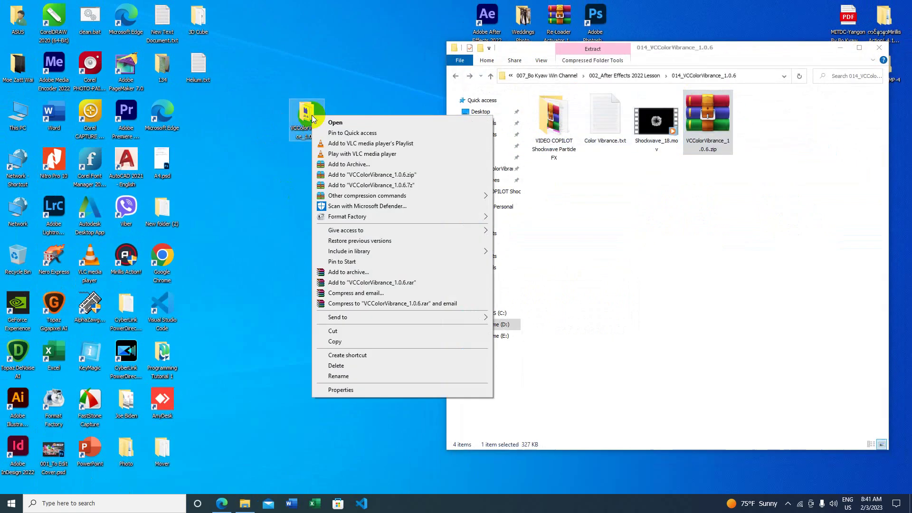
{"action": "left_click", "coordinate": [334, 331]}
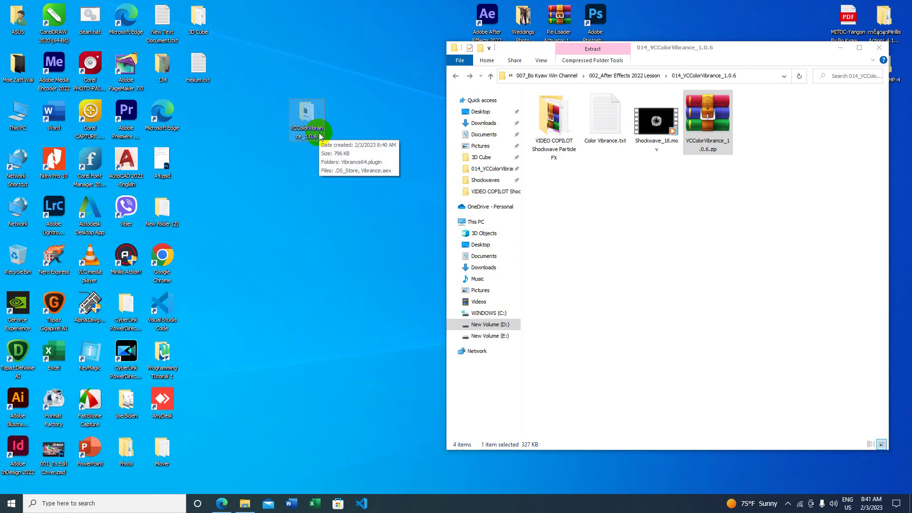
Step: Open the After Effects plug-in folder at C:\Program Files\Adobe\Adobe After Effects 2022\Support Files\Plug-ins
{"action": "left_click", "coordinate": [15, 111]}
{"action": "double_click", "coordinate": [15, 111]}
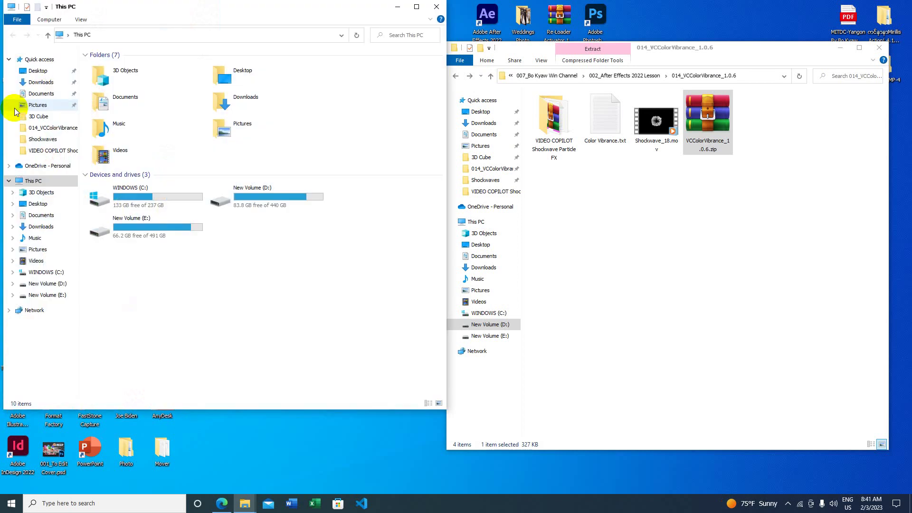
{"action": "double_click", "coordinate": [149, 191]}
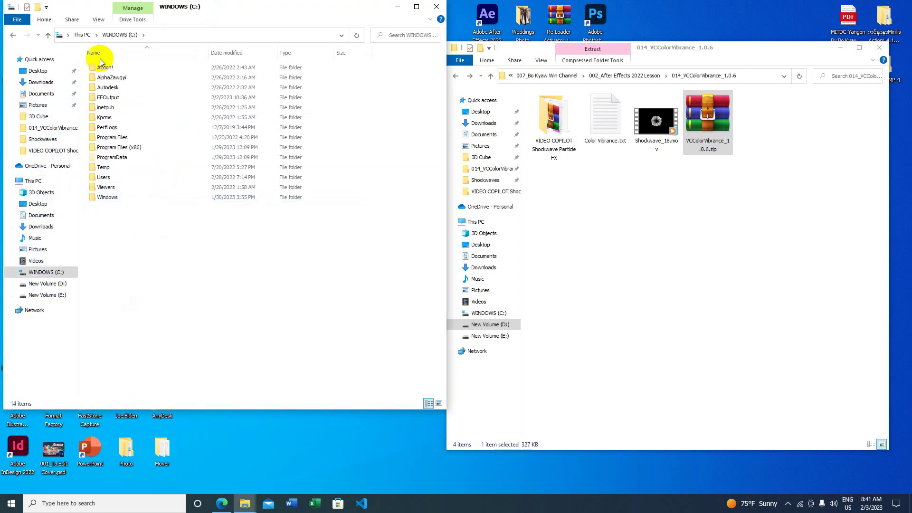
{"action": "double_click", "coordinate": [128, 137]}
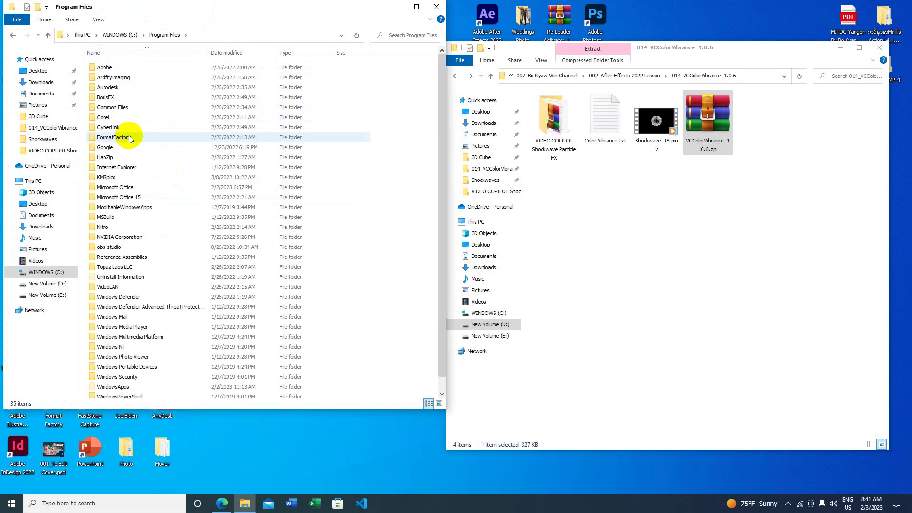
{"action": "double_click", "coordinate": [117, 67]}
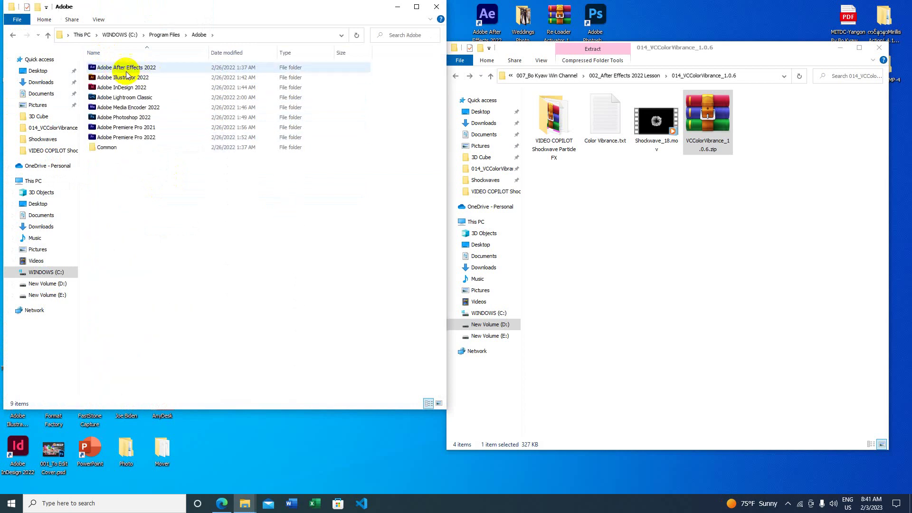
{"action": "double_click", "coordinate": [147, 68]}
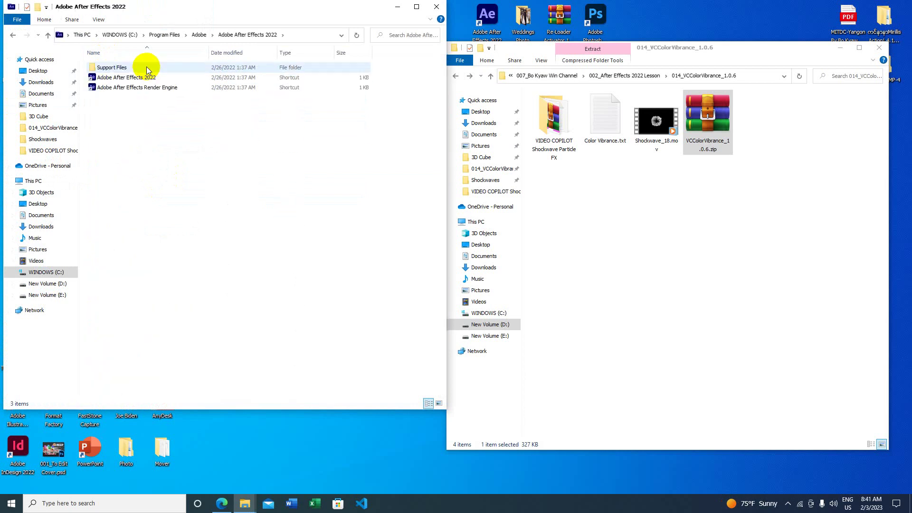
{"action": "double_click", "coordinate": [141, 70]}
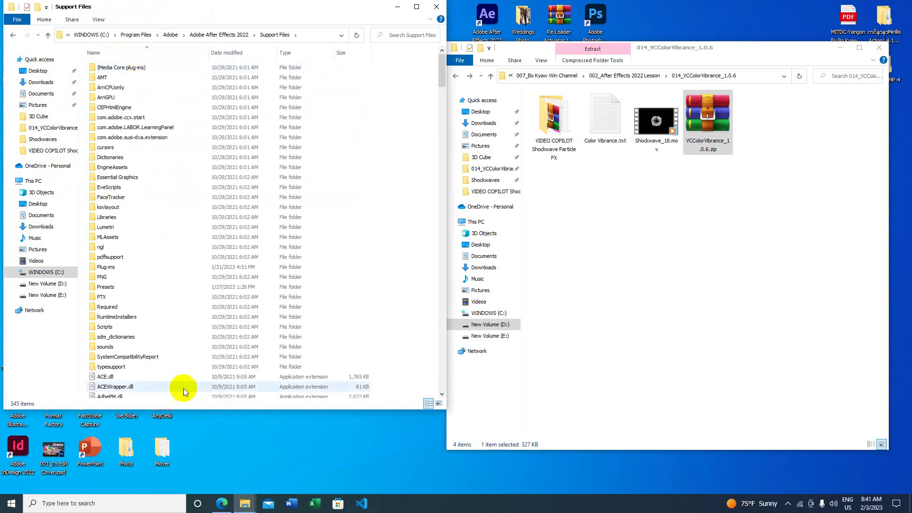
{"action": "double_click", "coordinate": [118, 269]}
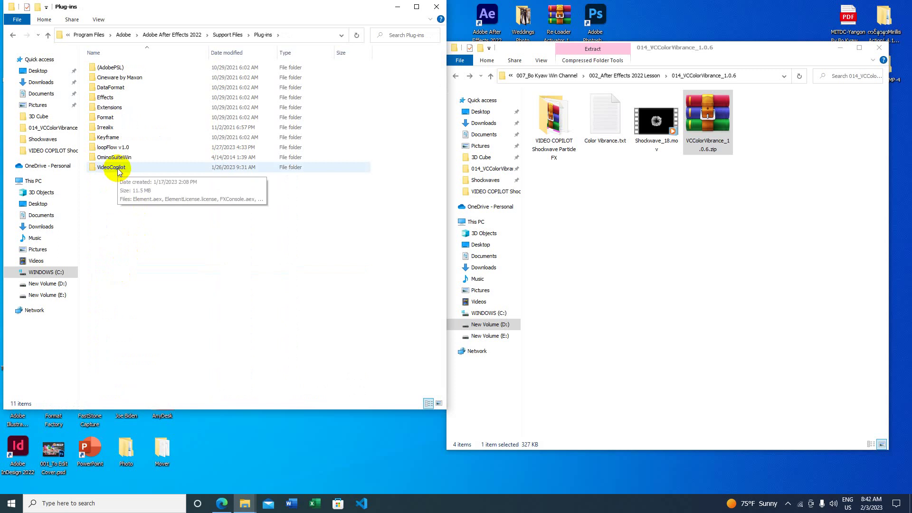
Step: Switch to the browser to check the plug-in's developer on its web page, and return to the Plug-ins folder
{"action": "left_click", "coordinate": [222, 502]}
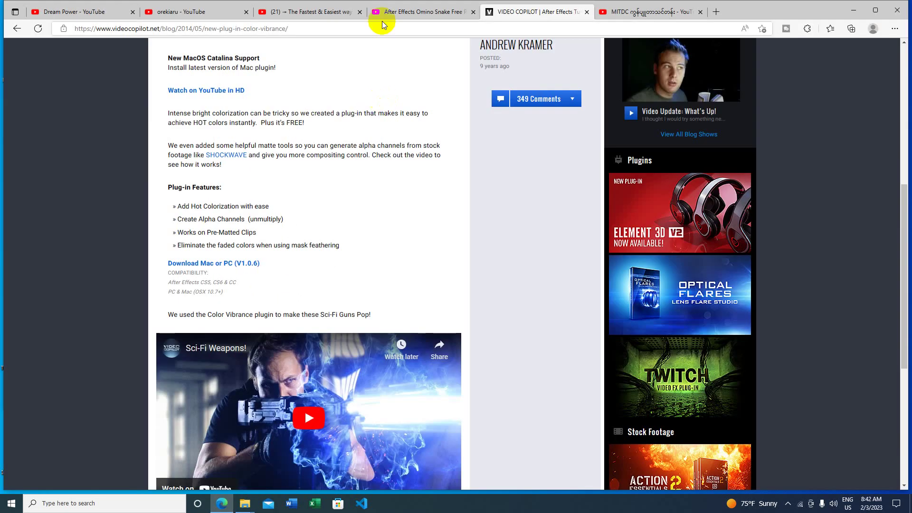
{"action": "scroll", "coordinate": [373, 201], "scroll_direction": "up", "scroll_amount": 6}
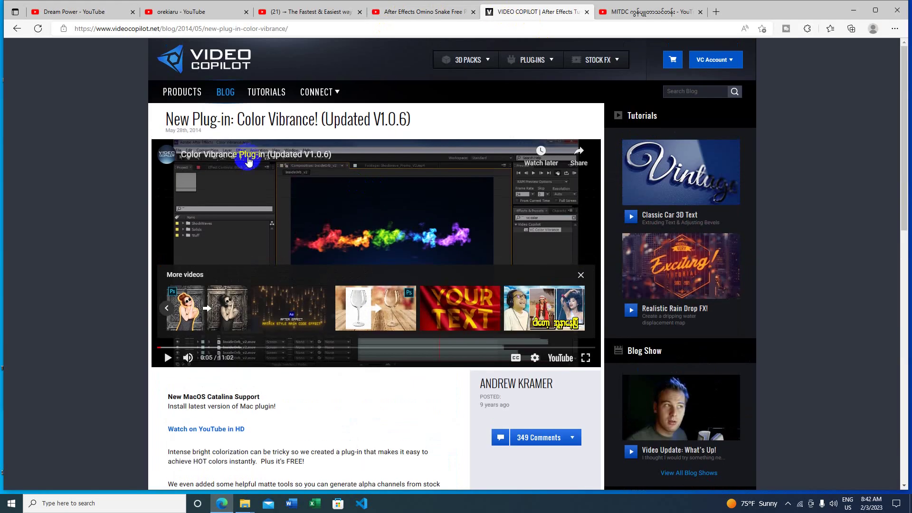
{"action": "left_click", "coordinate": [859, 10]}
Step: Open the VideoCopilot folder inside Plug-ins and move its window clear of the extracted folder on the desktop
{"action": "left_click", "coordinate": [114, 168]}
{"action": "double_click", "coordinate": [114, 168]}
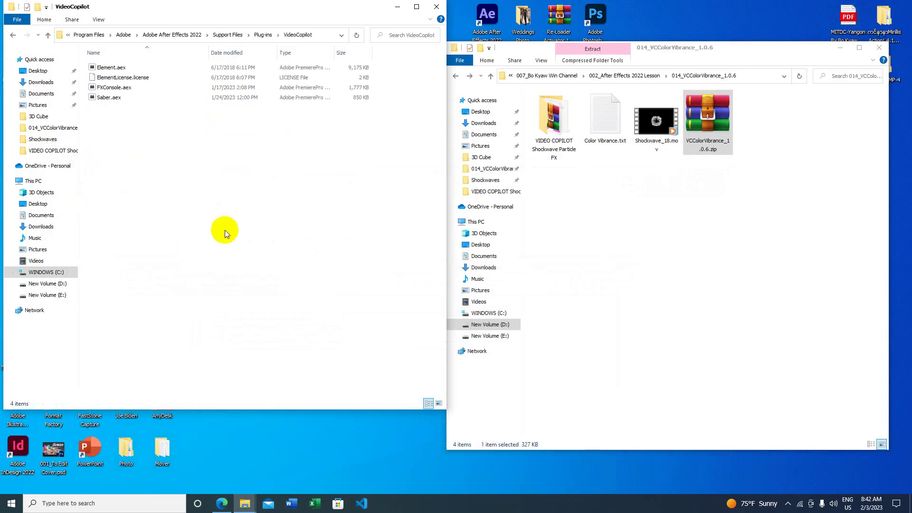
{"action": "right_click", "coordinate": [163, 196]}
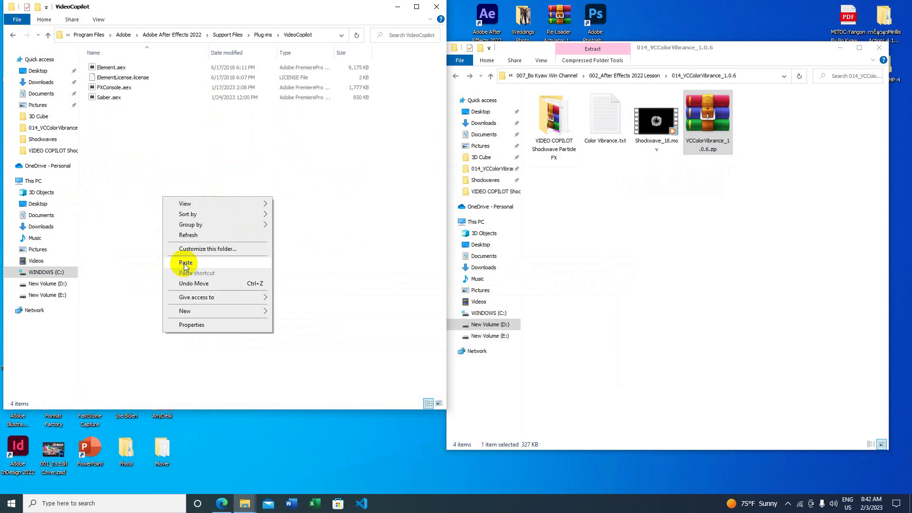
{"action": "left_click", "coordinate": [416, 6]}
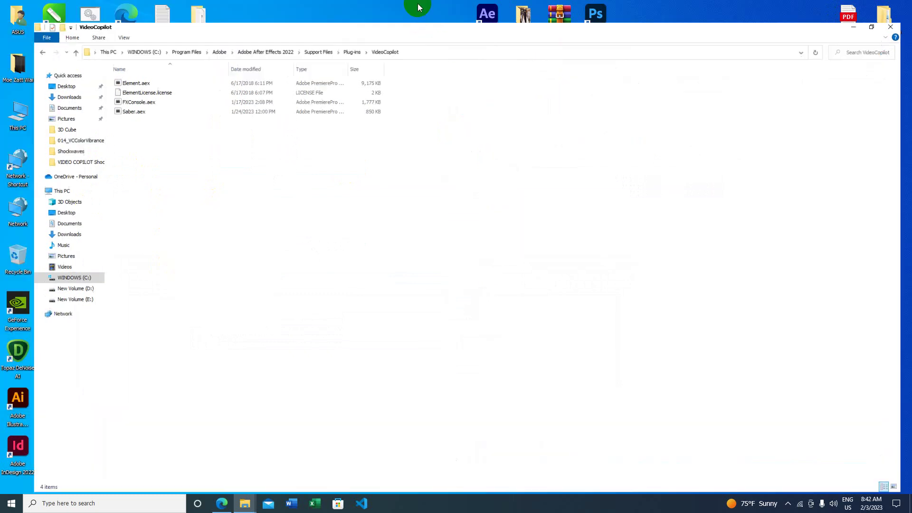
{"action": "left_click", "coordinate": [881, 5]}
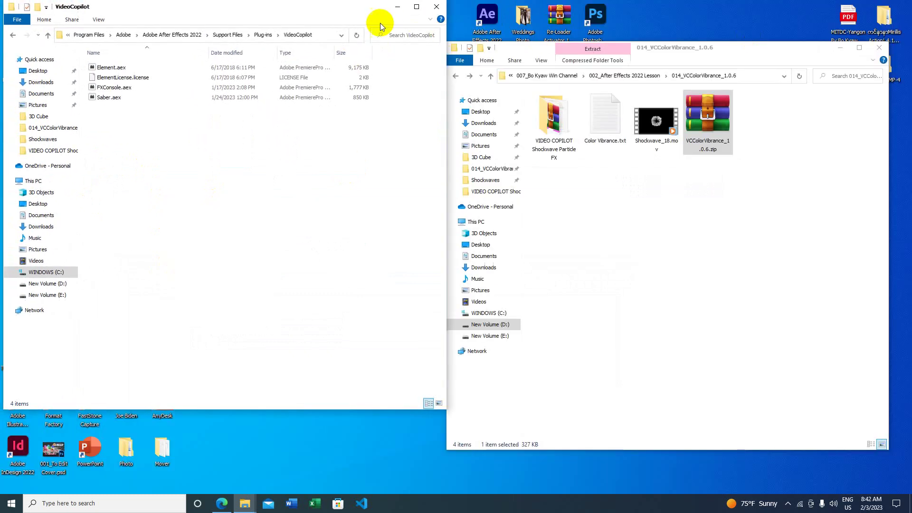
{"action": "left_click_drag", "start_coordinate": [360, 11], "coordinate": [717, 45]}
Step: Inspect the Vibrance64.plugin folder inside the extracted VCColorVibrance_1.0.6 folder and close its window
{"action": "double_click", "coordinate": [316, 125]}
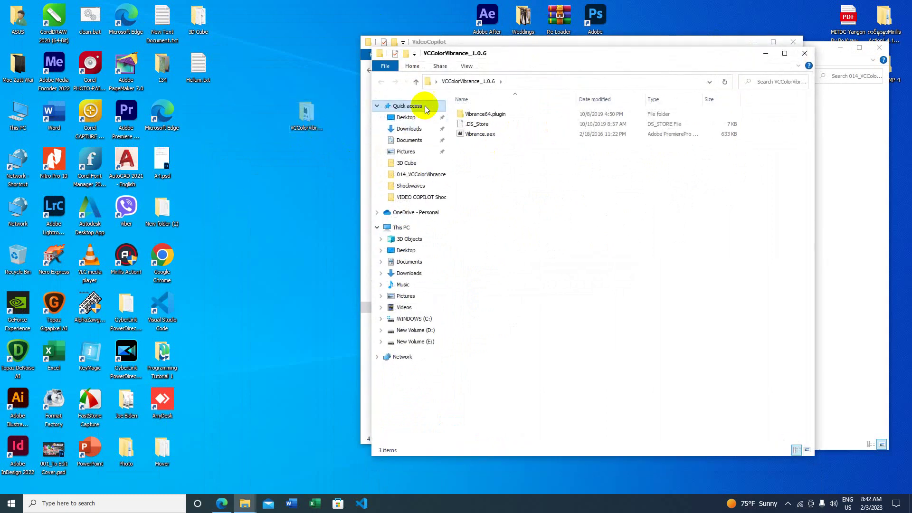
{"action": "double_click", "coordinate": [482, 115]}
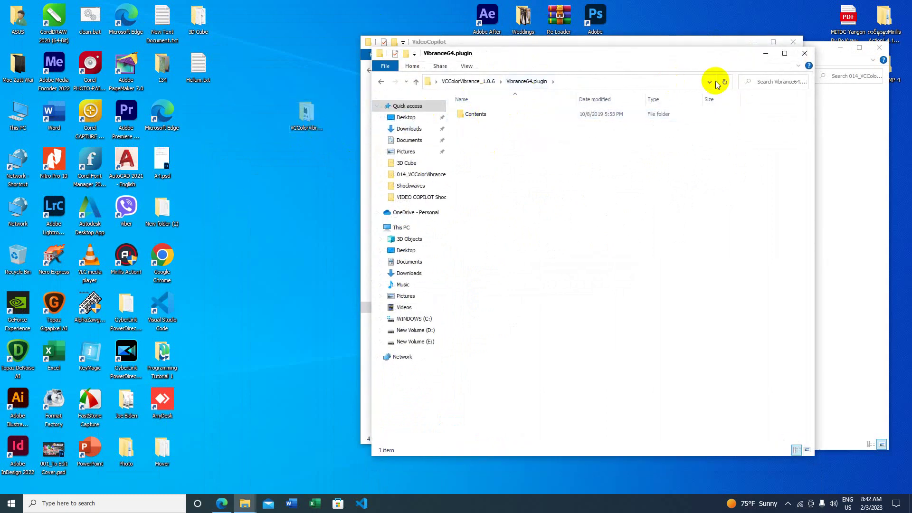
{"action": "left_click", "coordinate": [804, 52]}
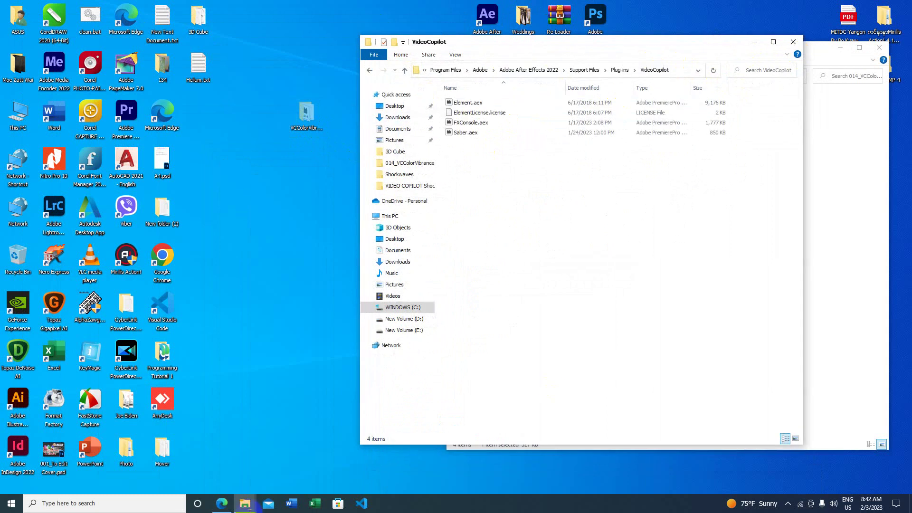
Step: Paste the cut VCColorVibrance_1.0.6 folder into the VideoCopilot plug-ins folder and close that window
{"action": "right_click", "coordinate": [552, 155]}
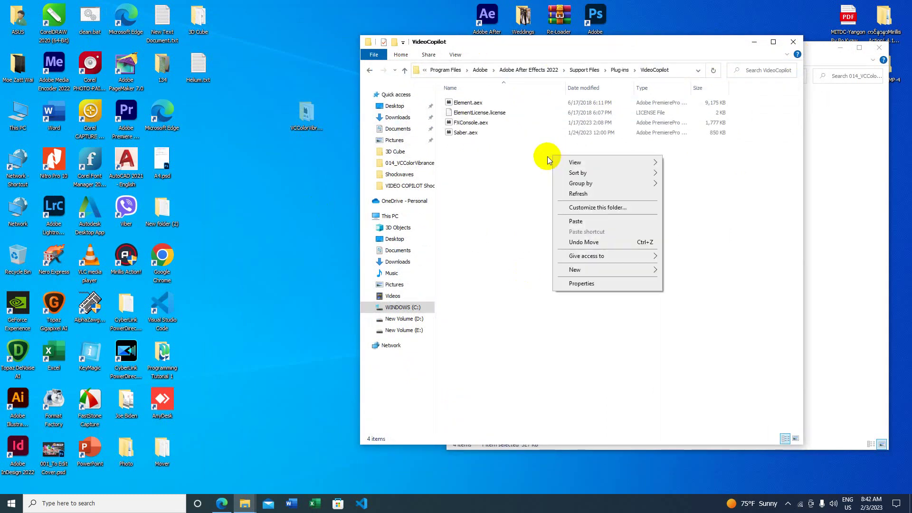
{"action": "left_click", "coordinate": [589, 221]}
{"action": "left_click", "coordinate": [429, 187]}
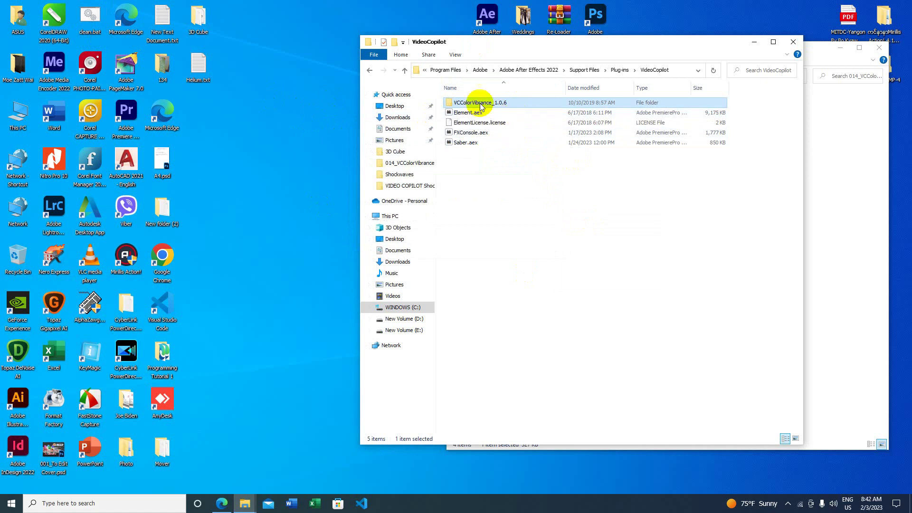
{"action": "left_click", "coordinate": [792, 42]}
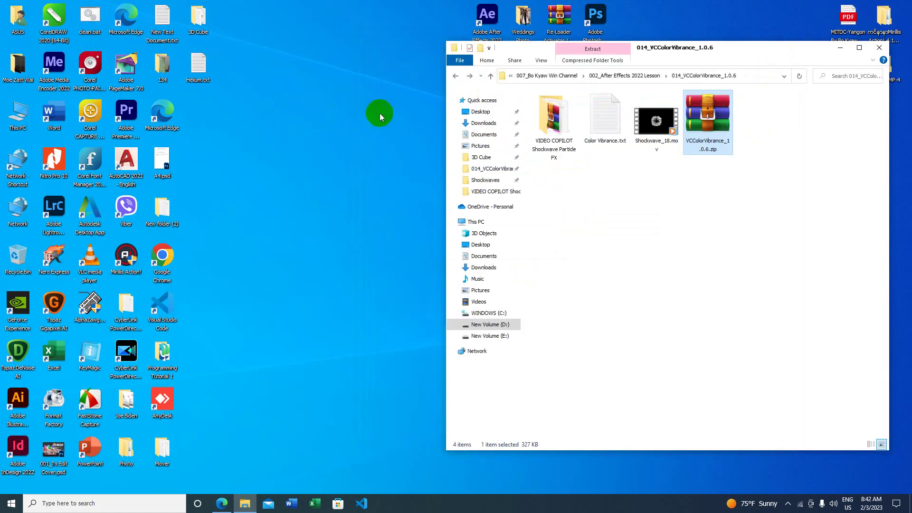
Step: Refresh the desktop and reposition the 014_VCColorVibrance_1.0.6 folder window slightly lower
{"action": "right_click", "coordinate": [356, 139]}
{"action": "left_click", "coordinate": [373, 166]}
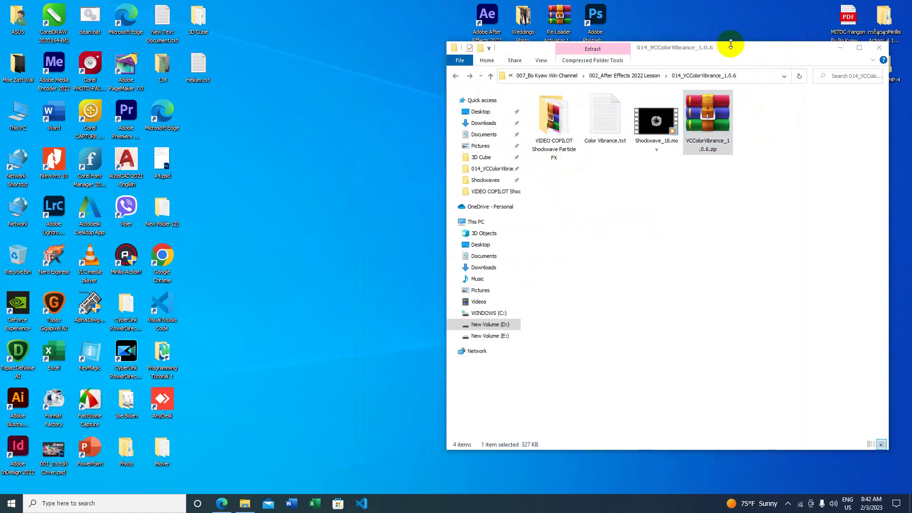
{"action": "left_click_drag", "start_coordinate": [722, 45], "coordinate": [716, 71]}
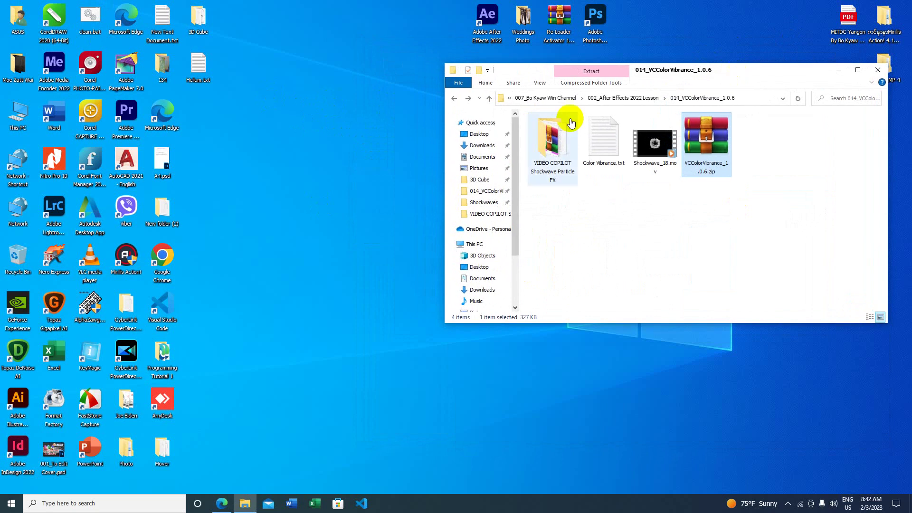
{"action": "right_click", "coordinate": [327, 112]}
{"action": "left_click", "coordinate": [347, 138]}
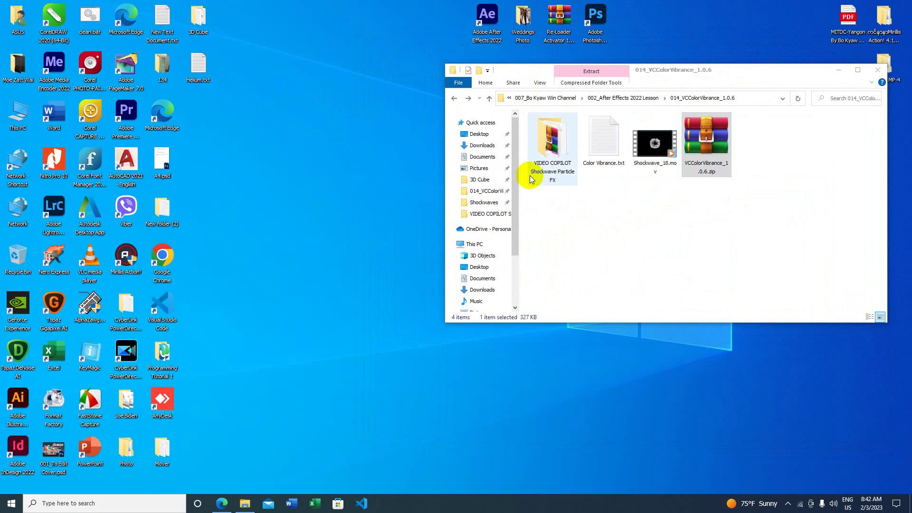
Step: Switch to the browser, review the Color Vibrance plug-in page from video to footer, and minimize the browser
{"action": "left_click", "coordinate": [268, 440]}
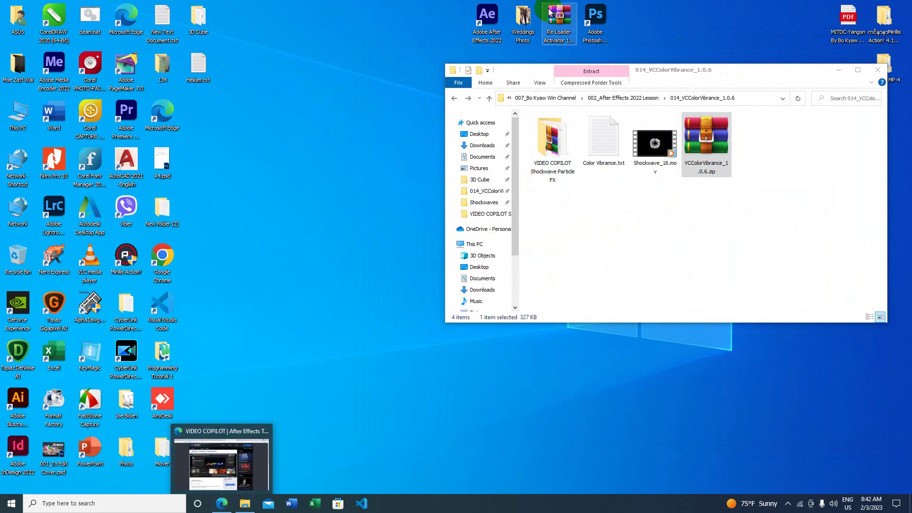
{"action": "left_click", "coordinate": [221, 501]}
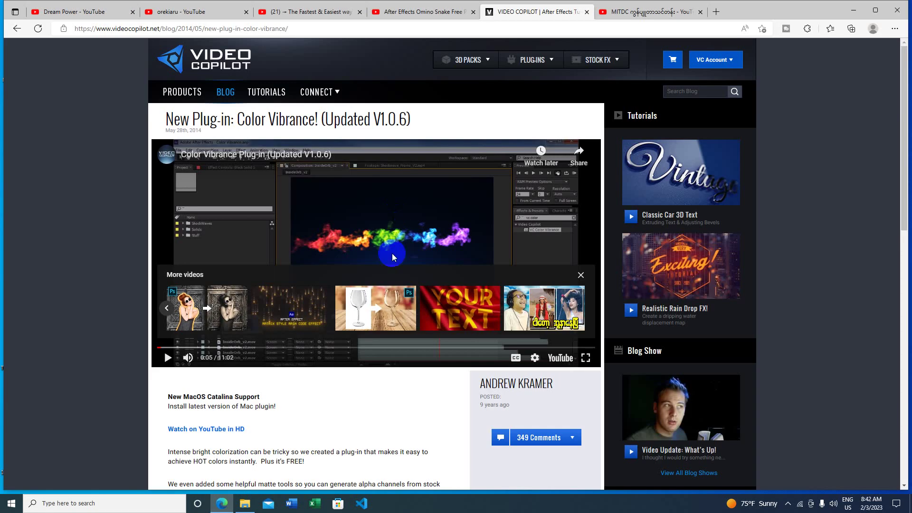
{"action": "scroll", "coordinate": [418, 287], "scroll_direction": "down", "scroll_amount": 5}
{"action": "scroll", "coordinate": [418, 287], "scroll_direction": "up", "scroll_amount": 5}
{"action": "scroll", "coordinate": [418, 287], "scroll_direction": "down", "scroll_amount": 10}
{"action": "scroll", "coordinate": [418, 287], "scroll_direction": "down", "scroll_amount": 3}
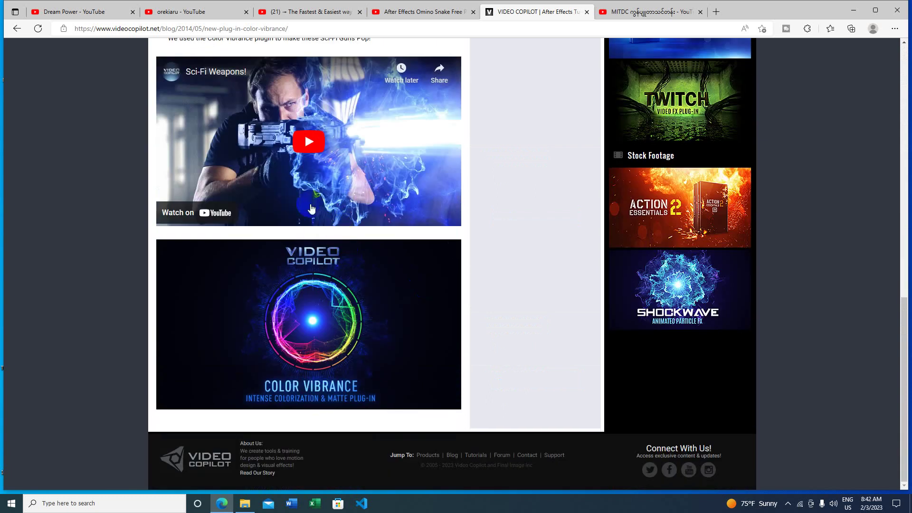
{"action": "scroll", "coordinate": [350, 173], "scroll_direction": "up", "scroll_amount": 2}
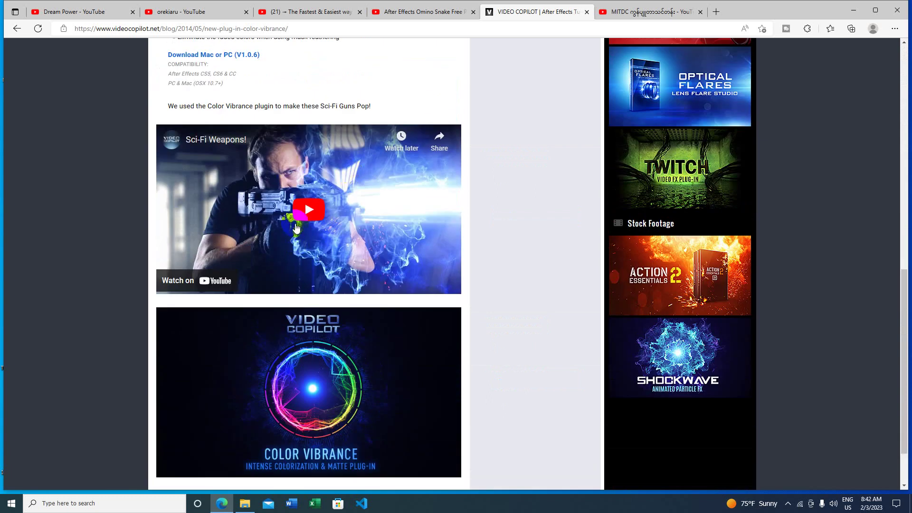
{"action": "scroll", "coordinate": [298, 222], "scroll_direction": "down", "scroll_amount": 2}
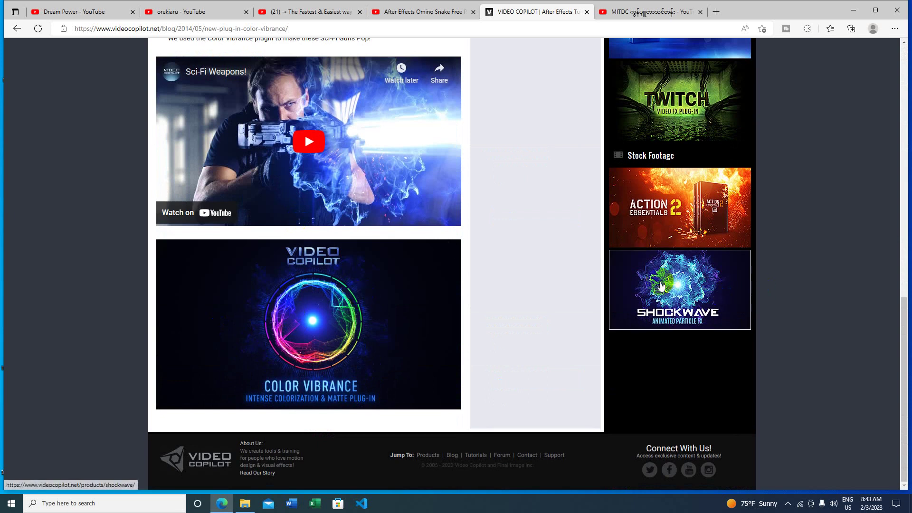
{"action": "scroll", "coordinate": [617, 214], "scroll_direction": "up", "scroll_amount": 13}
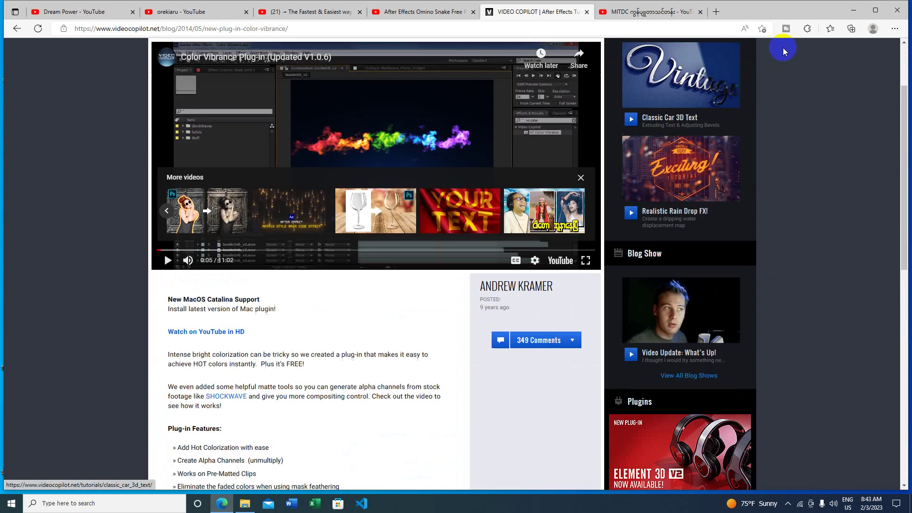
{"action": "scroll", "coordinate": [332, 283], "scroll_direction": "down", "scroll_amount": 13}
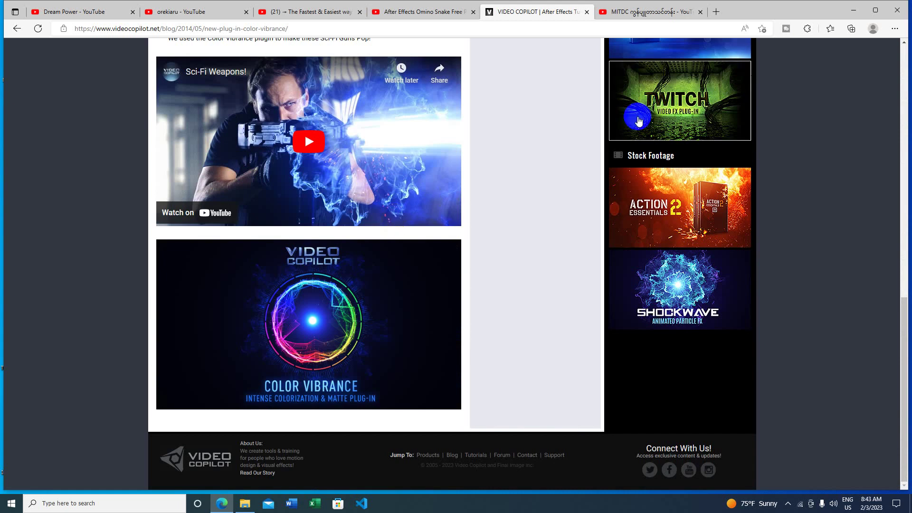
{"action": "left_click", "coordinate": [853, 10]}
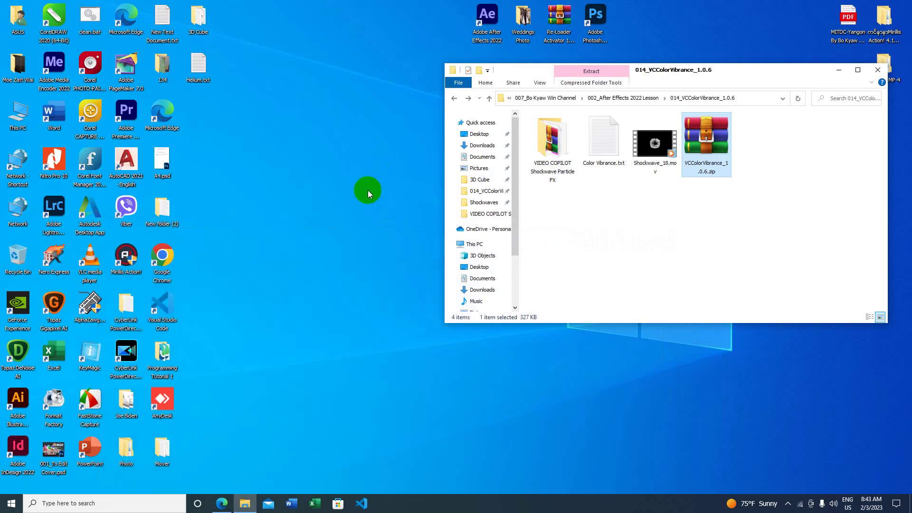
Step: Play the Shockwave_18.mov clip from the lesson folder to preview it, and close the player
{"action": "right_click", "coordinate": [296, 189]}
{"action": "left_click", "coordinate": [318, 217]}
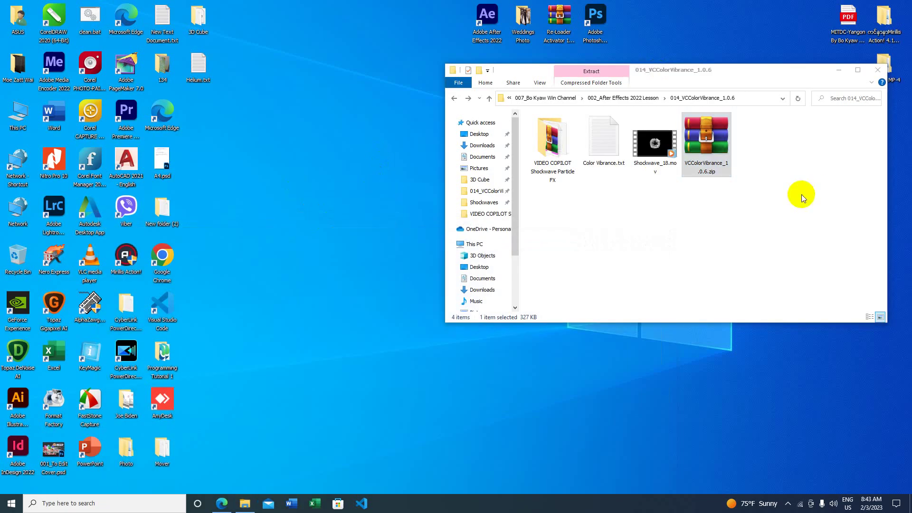
{"action": "double_click", "coordinate": [655, 142]}
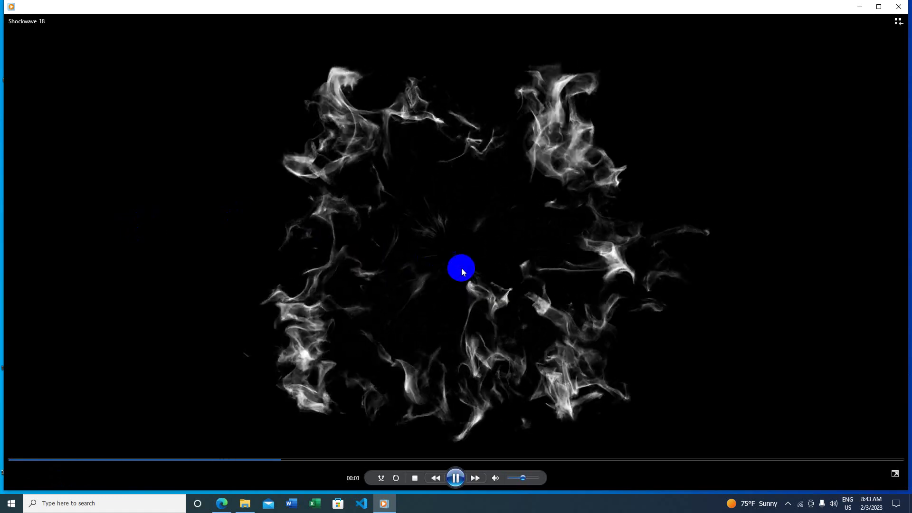
{"action": "left_click", "coordinate": [898, 6]}
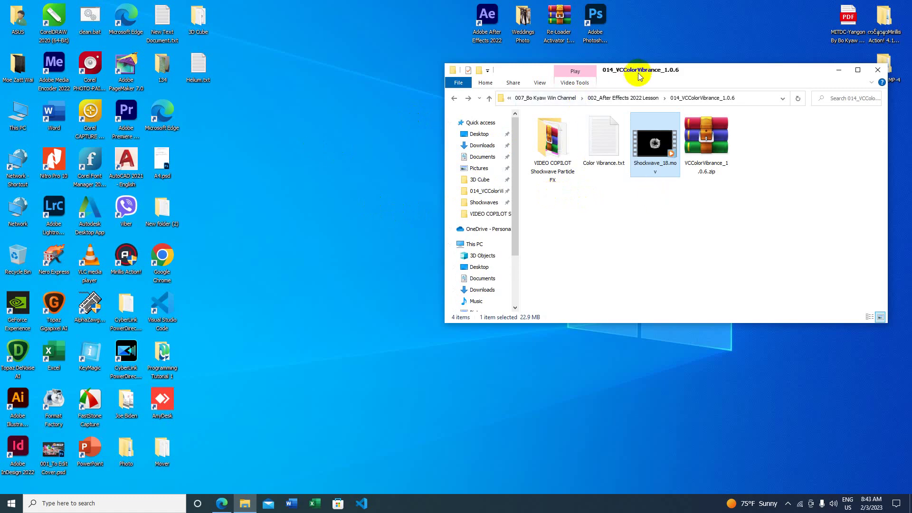
Step: Move the Adobe After Effects 2022 shortcut to a free area of the desktop, launch it and start a new project
{"action": "mouse_move", "coordinate": [639, 76]}
{"action": "left_mouse_down"}
{"action": "mouse_move", "coordinate": [621, 71]}
{"action": "mouse_move", "coordinate": [640, 82]}
{"action": "left_mouse_up"}
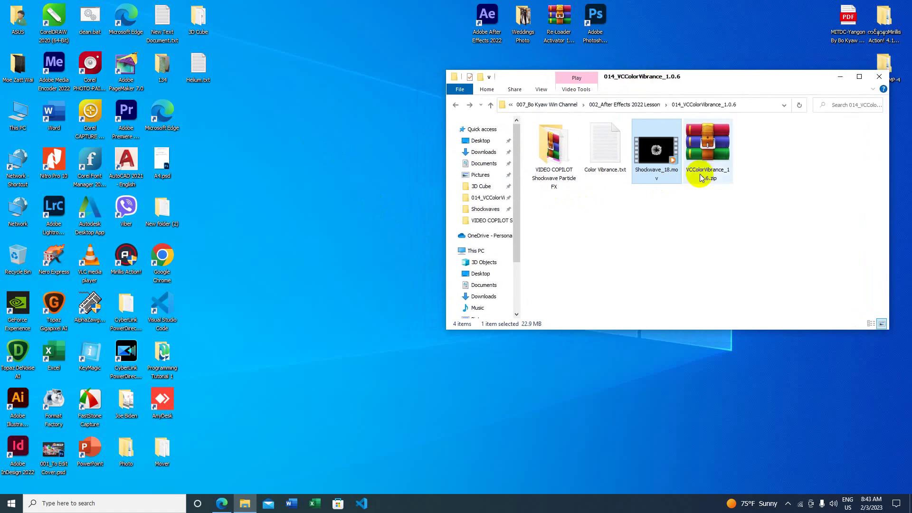
{"action": "left_click", "coordinate": [692, 205]}
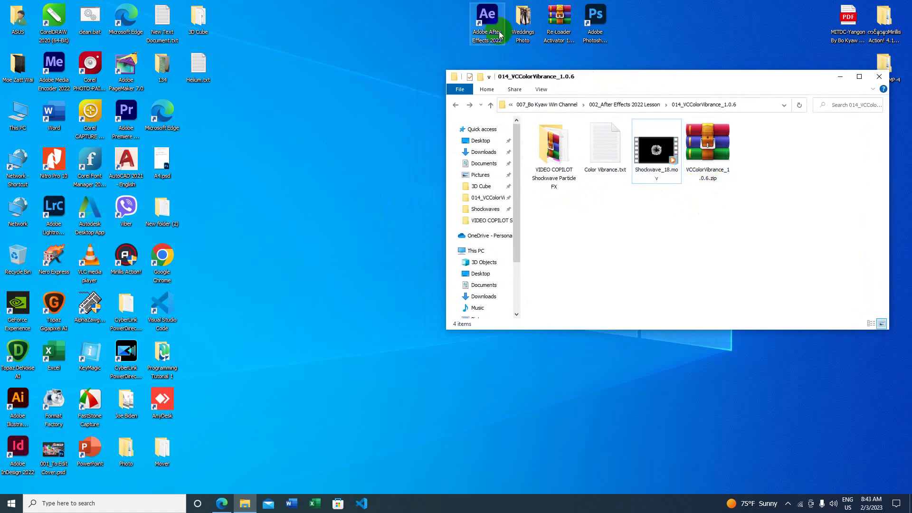
{"action": "left_click_drag", "start_coordinate": [499, 34], "coordinate": [349, 65]}
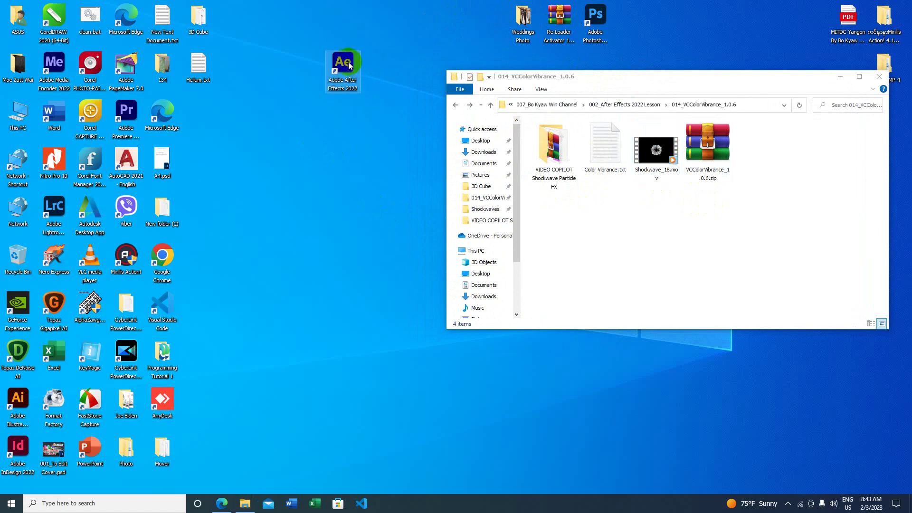
{"action": "right_click", "coordinate": [348, 61]}
{"action": "left_click", "coordinate": [366, 67]}
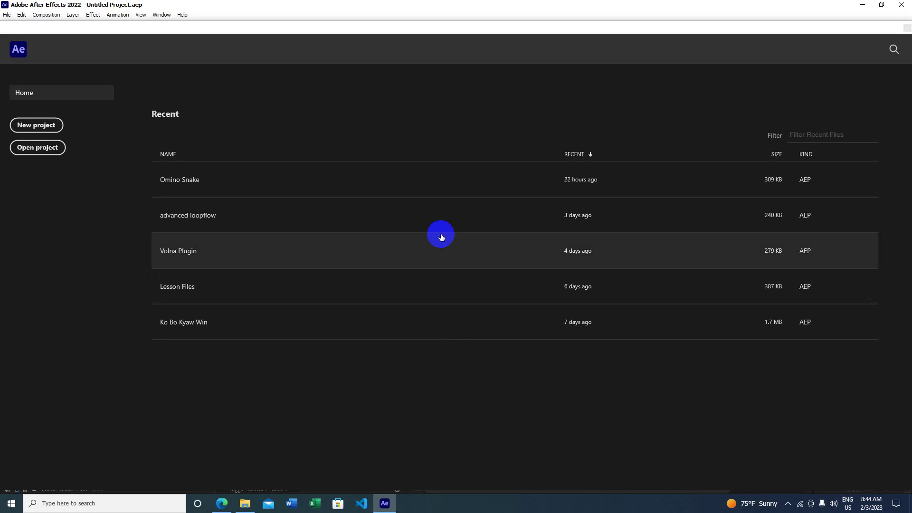
{"action": "left_click", "coordinate": [48, 125]}
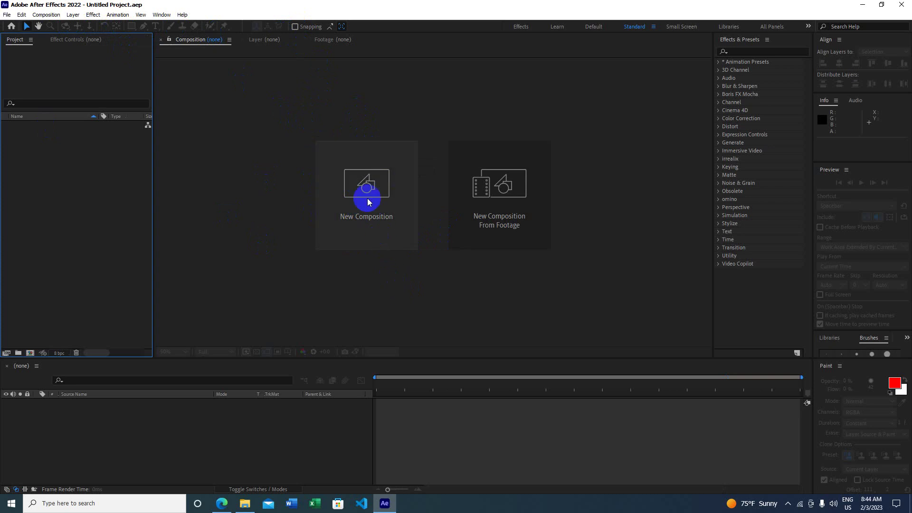
Step: Create a composition named VC COlor_Vibrance with the HDTV 1080 29.97 preset and a 25-second duration
{"action": "left_click", "coordinate": [346, 190]}
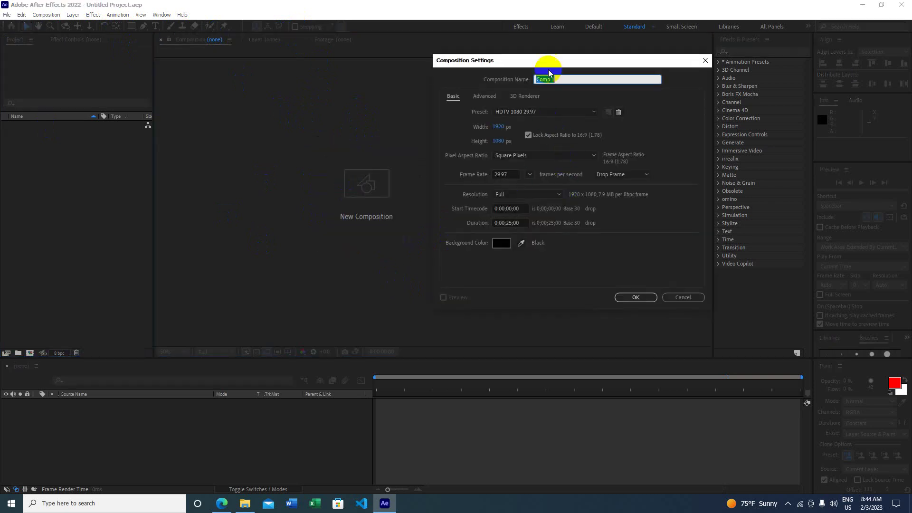
{"action": "left_click_drag", "start_coordinate": [546, 61], "coordinate": [433, 97]}
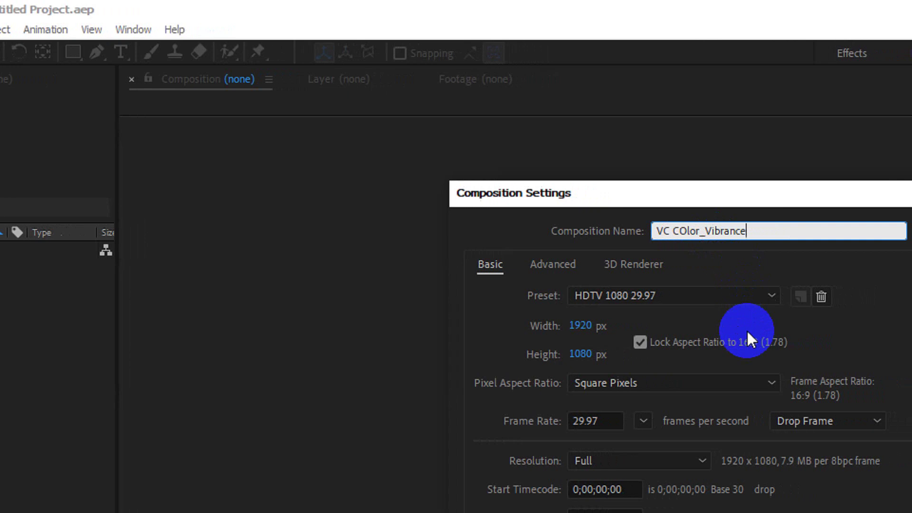
{"action": "left_click", "coordinate": [856, 512]}
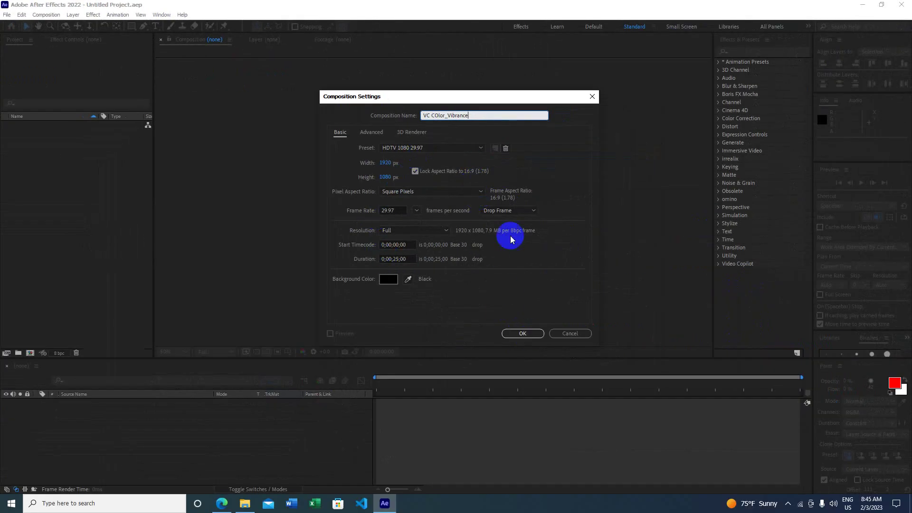
{"action": "left_click", "coordinate": [524, 332]}
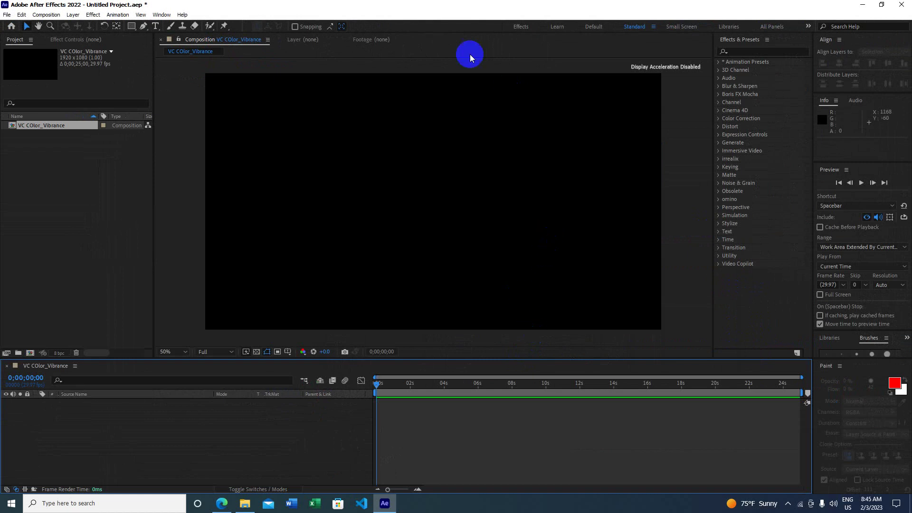
Step: Import Shockwave_18.mov from the 014_VCColorVibrance_1.0.6 folder and add it as a layer to the VC COlor_Vibrance timeline
{"action": "left_click", "coordinate": [52, 195]}
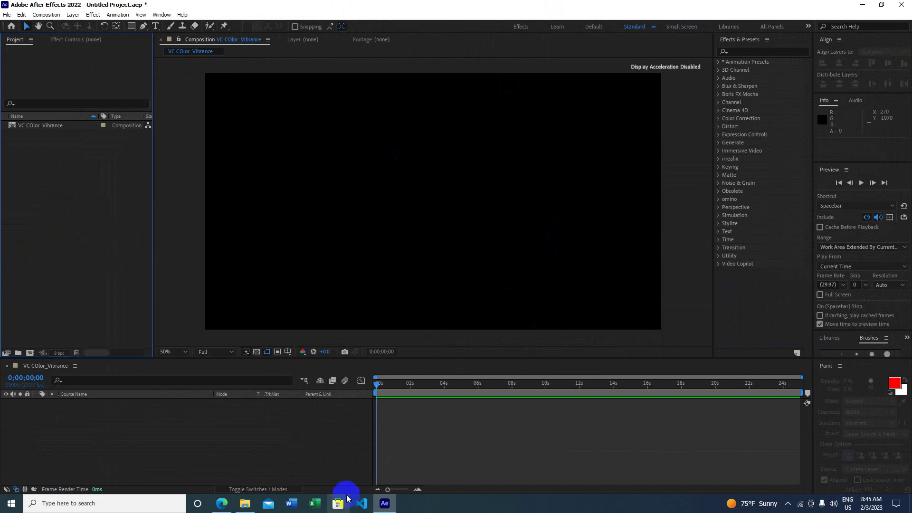
{"action": "right_click", "coordinate": [35, 177]}
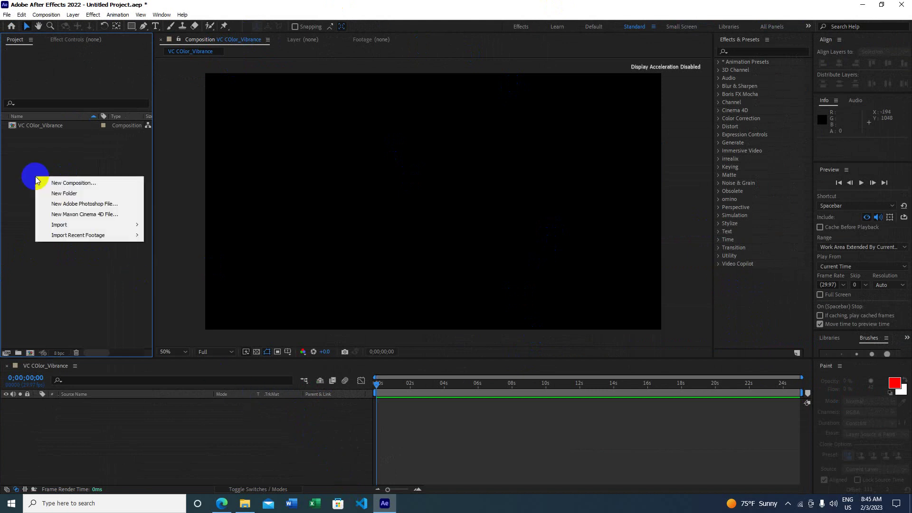
{"action": "mouse_move", "coordinate": [132, 225]}
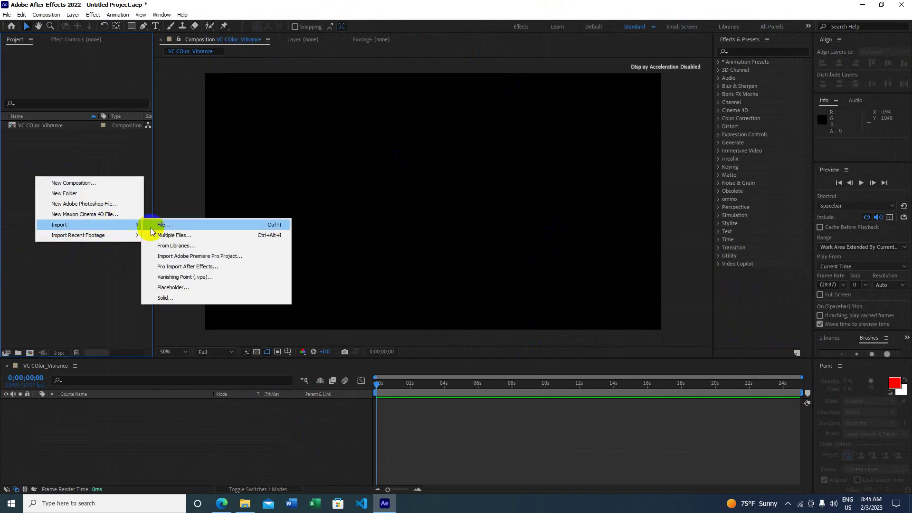
{"action": "left_click", "coordinate": [179, 226]}
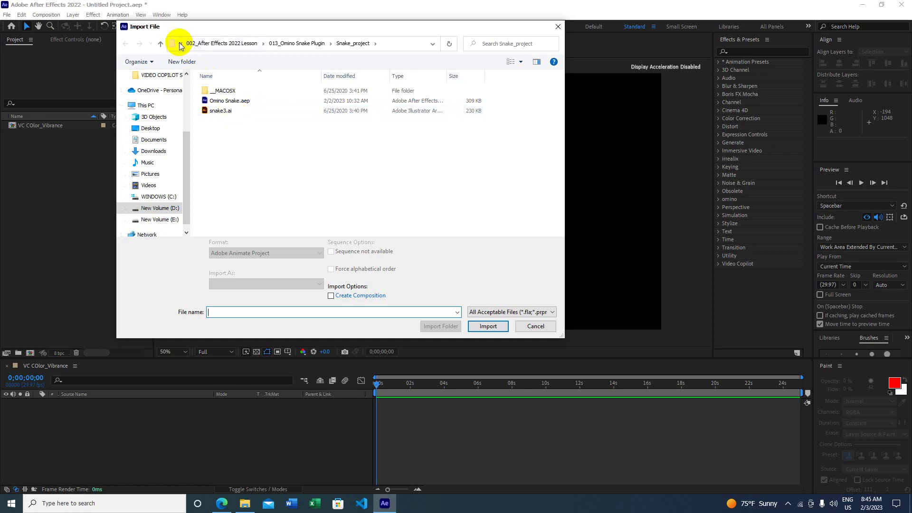
{"action": "left_click", "coordinate": [160, 44]}
{"action": "left_click", "coordinate": [161, 44]}
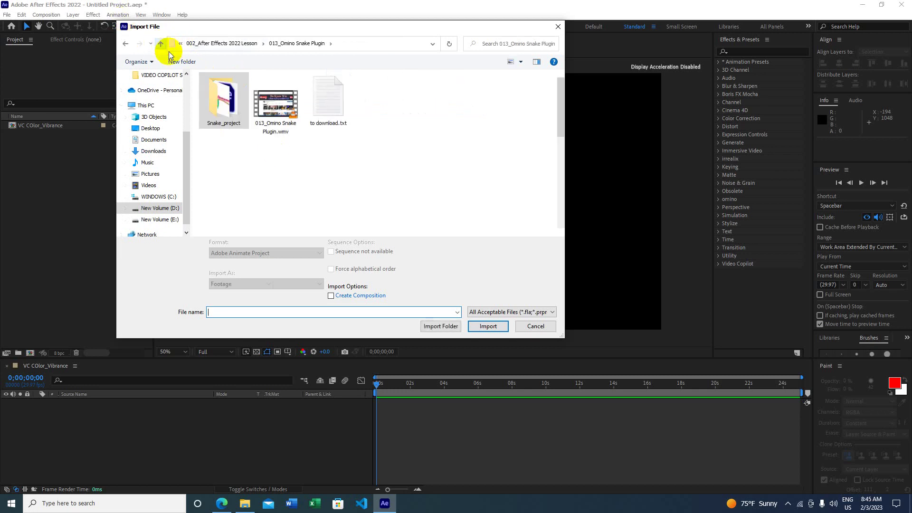
{"action": "double_click", "coordinate": [528, 173]}
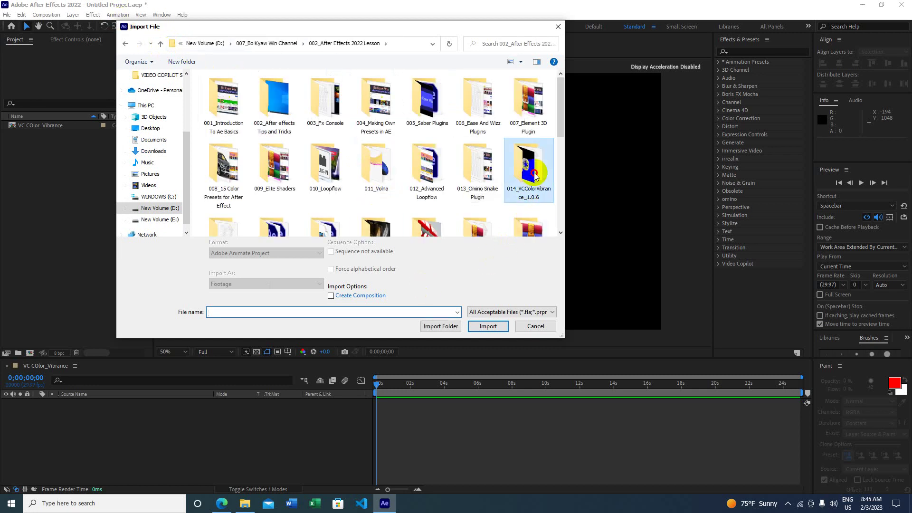
{"action": "left_click", "coordinate": [240, 117]}
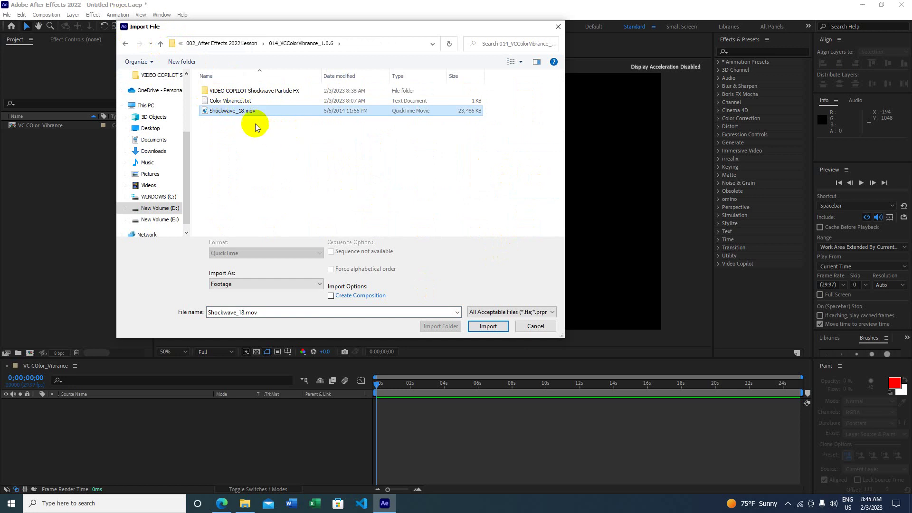
{"action": "left_click", "coordinate": [489, 326]}
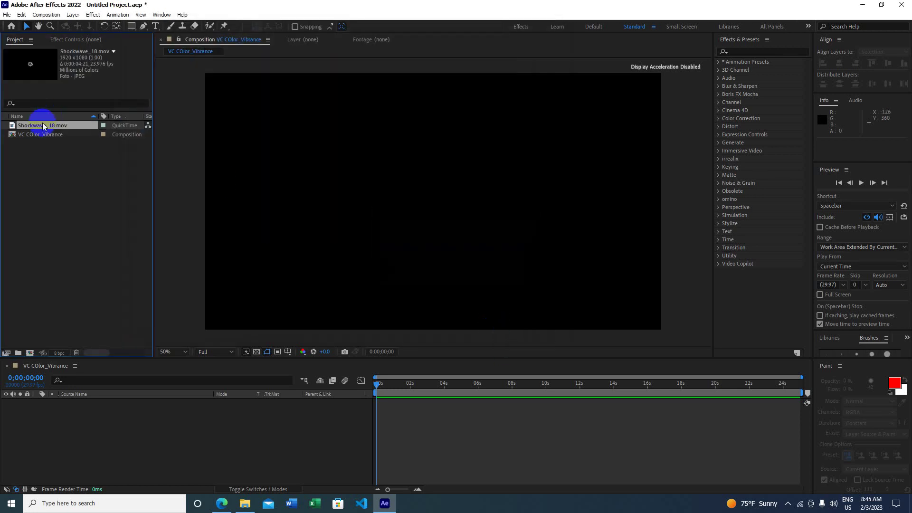
{"action": "left_click_drag", "start_coordinate": [43, 126], "coordinate": [115, 425]}
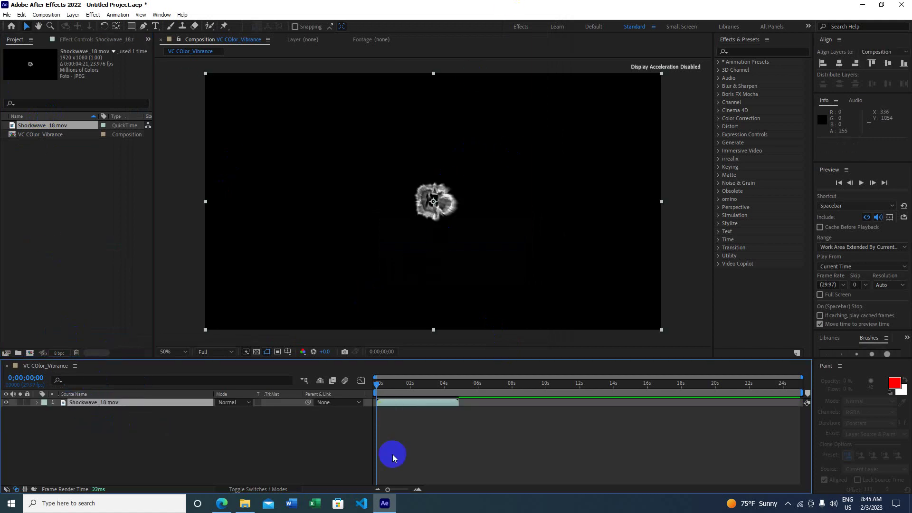
Step: Preview the Shockwave_18.mov layer in the timeline and return the current time to the start of the composition
{"action": "key", "text": "space"}
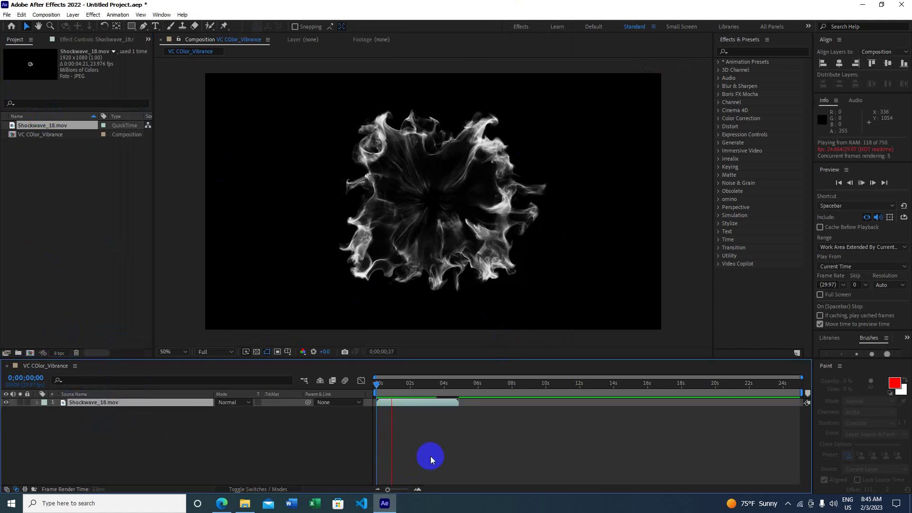
{"action": "left_click", "coordinate": [471, 286]}
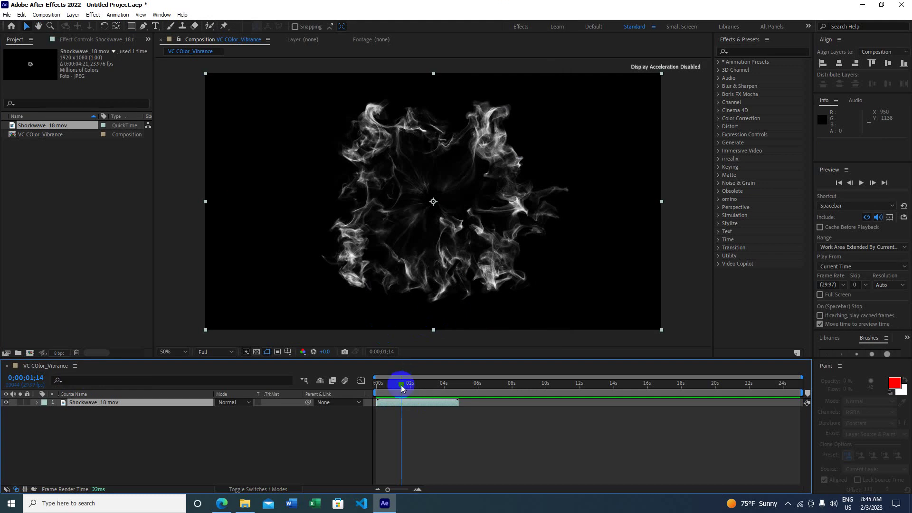
{"action": "left_click_drag", "start_coordinate": [401, 386], "coordinate": [380, 388]}
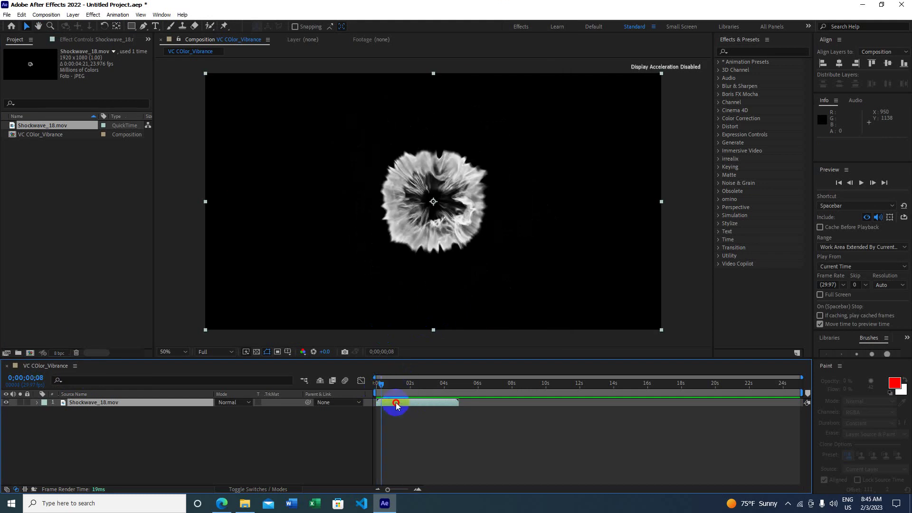
{"action": "left_click", "coordinate": [396, 404]}
{"action": "key", "text": "End"}
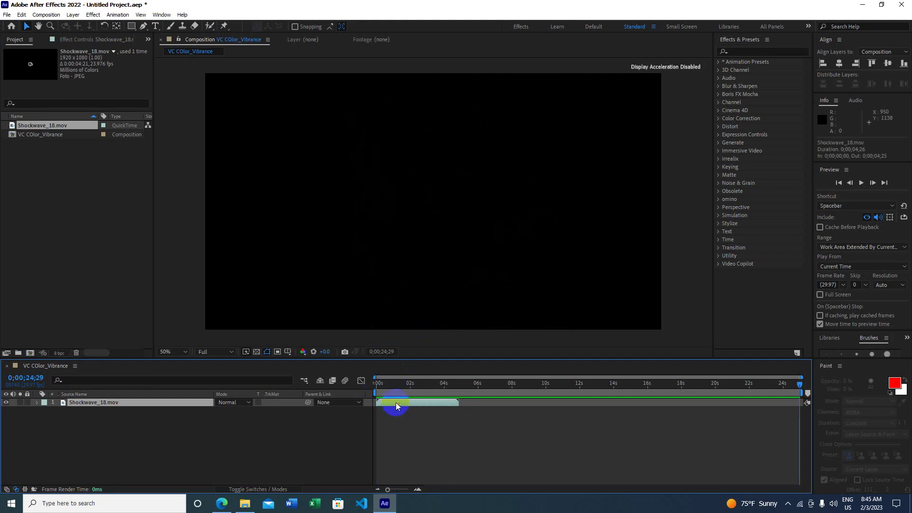
{"action": "key", "text": "Home"}
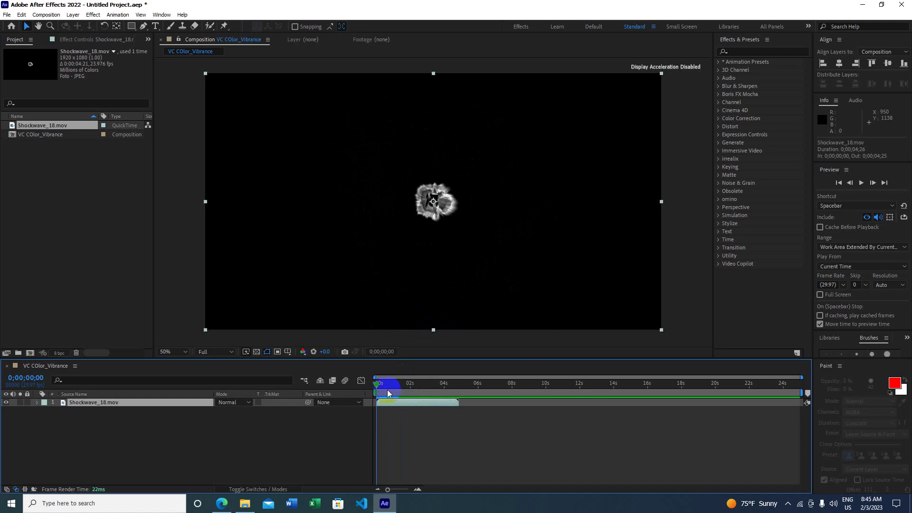
Step: End the work area where the Shockwave_18.mov clip ends, at 0;00;04;25, and trim the composition to that work area
{"action": "left_click_drag", "start_coordinate": [376, 382], "coordinate": [454, 386]}
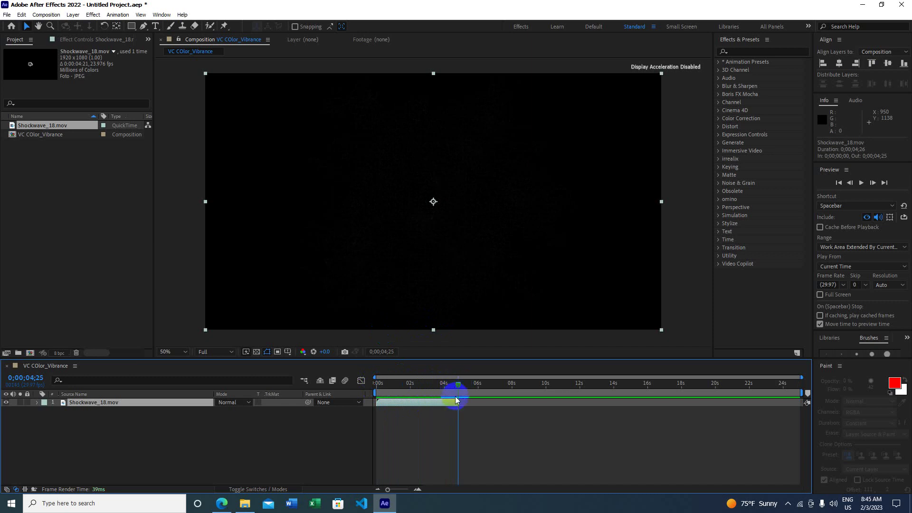
{"action": "left_click_drag", "start_coordinate": [800, 397], "coordinate": [464, 383]}
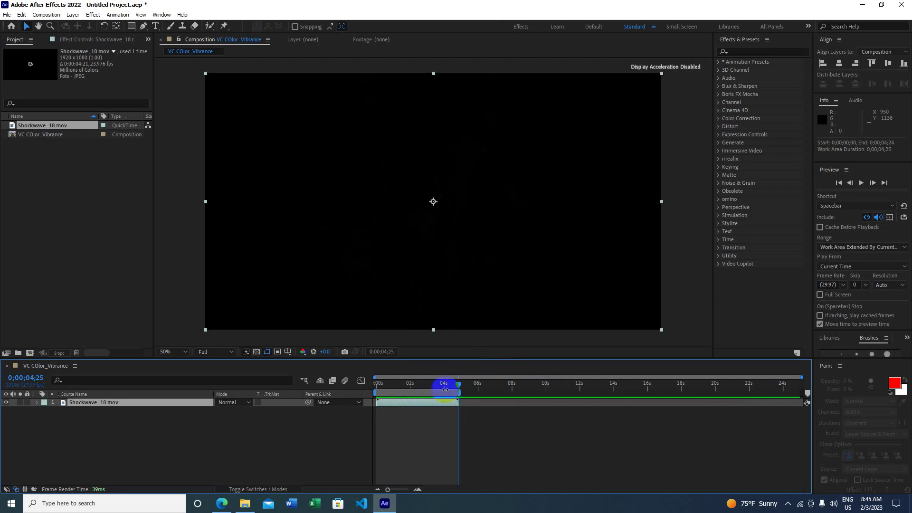
{"action": "right_click", "coordinate": [447, 391]}
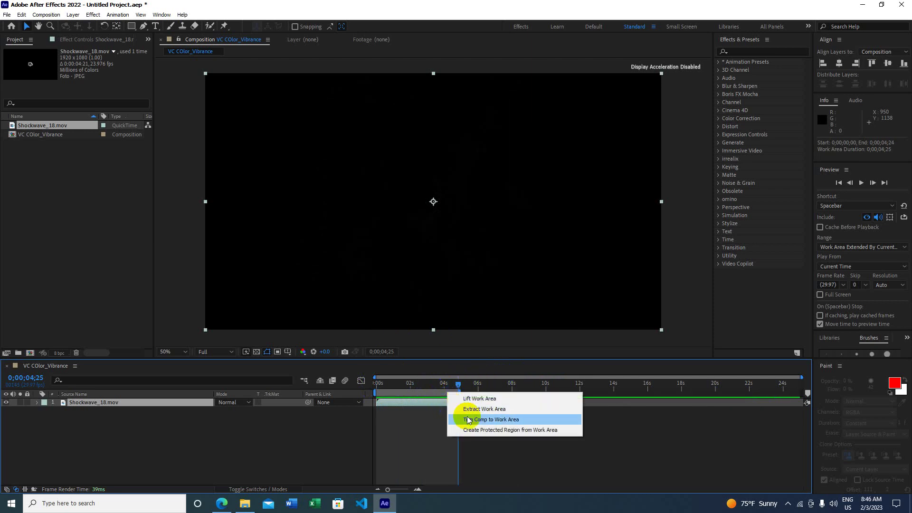
{"action": "left_click", "coordinate": [480, 420]}
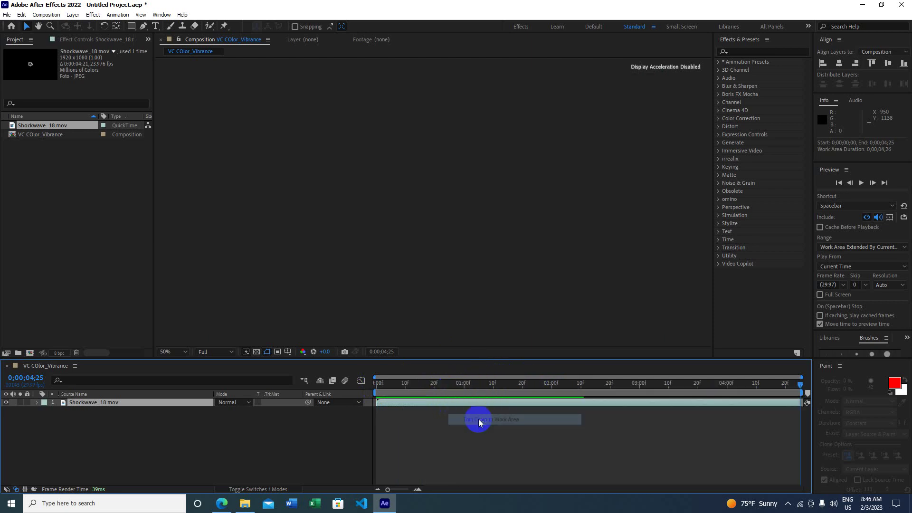
Step: Apply the Video Copilot VC Color Vibrance effect to the Shockwave_18.mov layer at frame 0;00;00;16 and show its effect controls
{"action": "left_click_drag", "start_coordinate": [799, 385], "coordinate": [764, 386]}
{"action": "left_click_drag", "start_coordinate": [786, 421], "coordinate": [422, 396]}
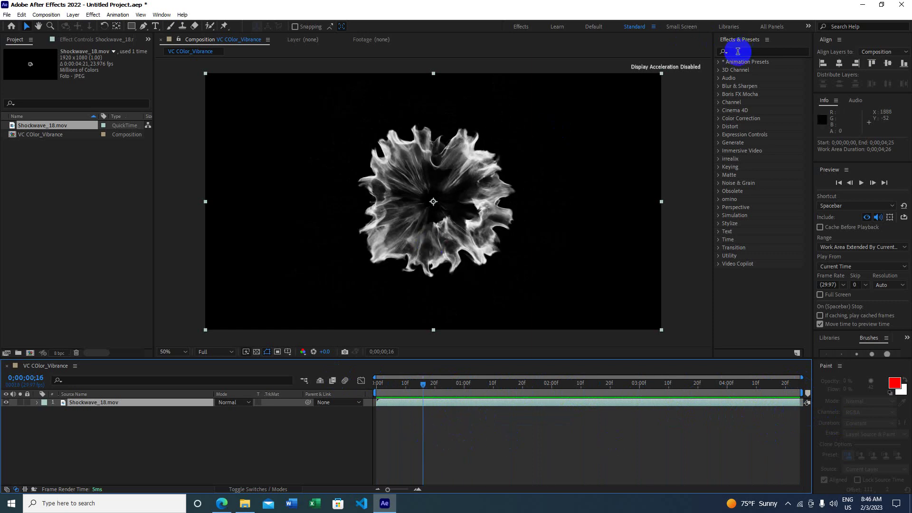
{"action": "left_click", "coordinate": [93, 16]}
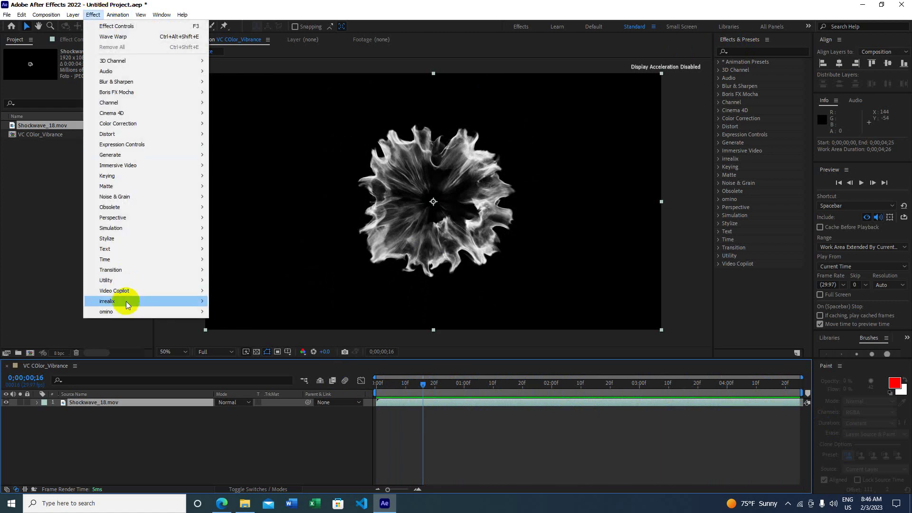
{"action": "mouse_move", "coordinate": [138, 292]}
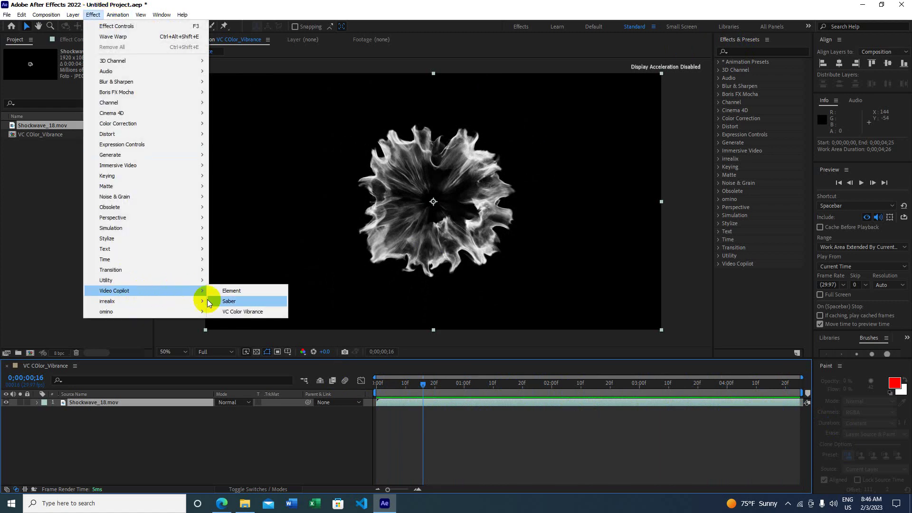
{"action": "left_click", "coordinate": [254, 313]}
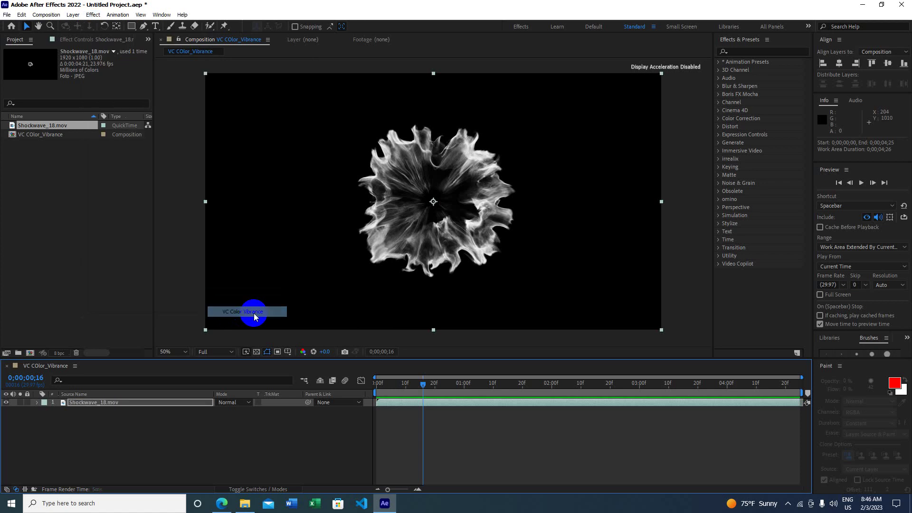
{"action": "left_click", "coordinate": [101, 40]}
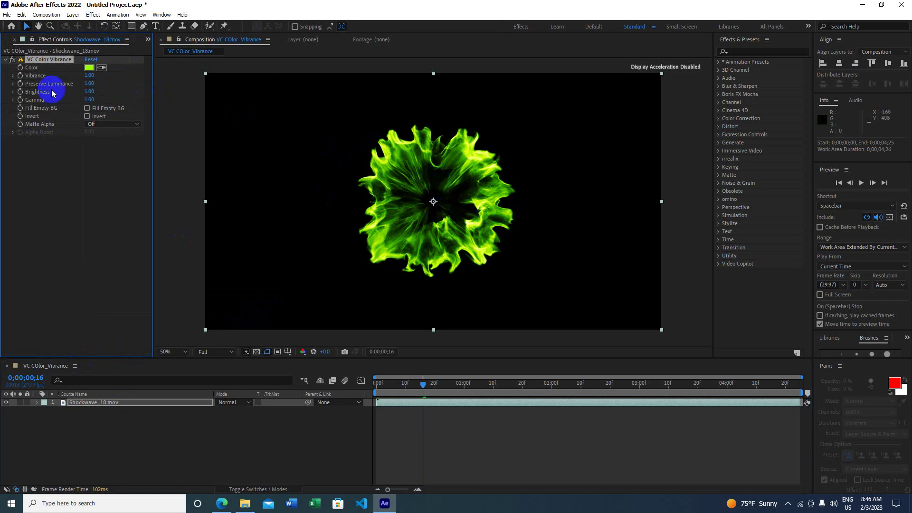
Step: Set the VC Color Vibrance color to magenta and play the shockwave animation from the start
{"action": "left_click", "coordinate": [90, 68]}
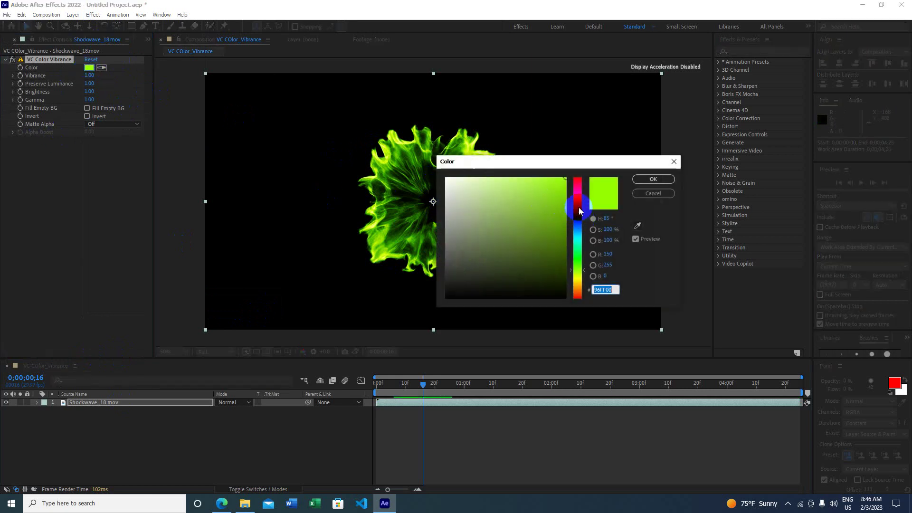
{"action": "left_click", "coordinate": [579, 211]}
{"action": "left_click", "coordinate": [651, 179]}
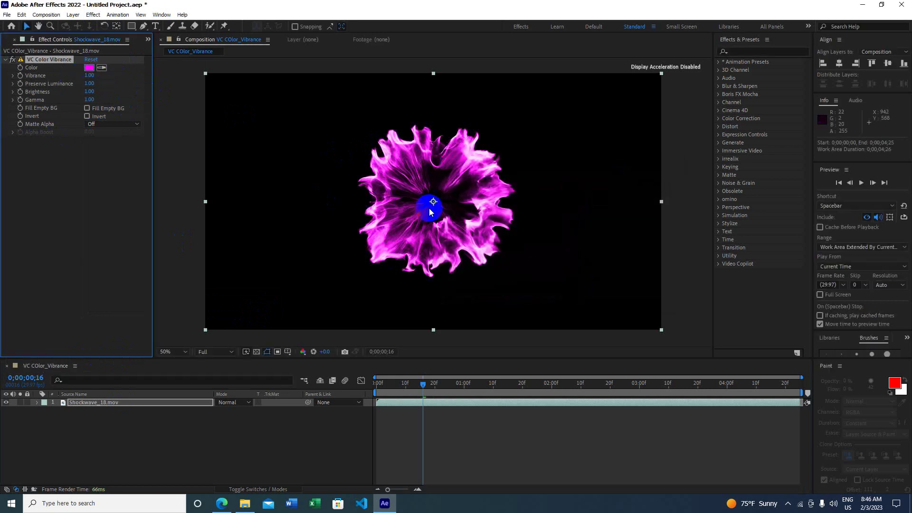
{"action": "left_click_drag", "start_coordinate": [422, 382], "coordinate": [363, 383]}
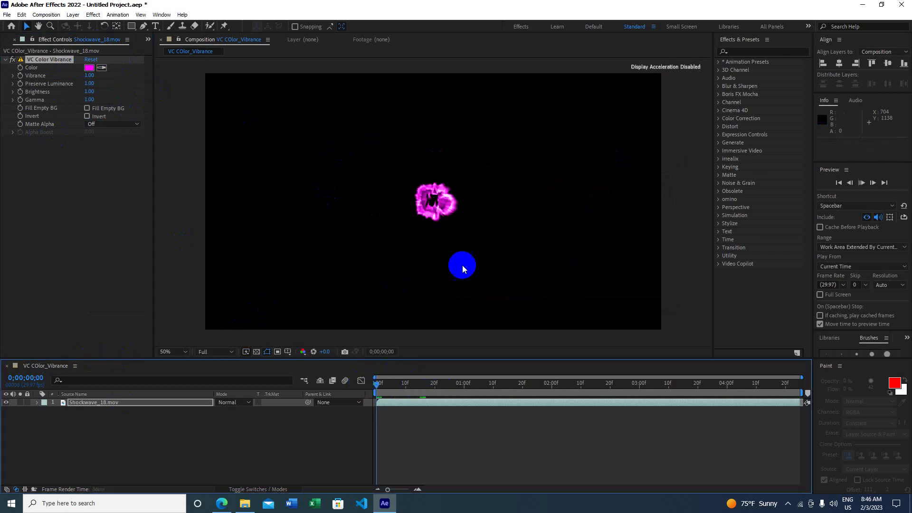
{"action": "key", "text": "space"}
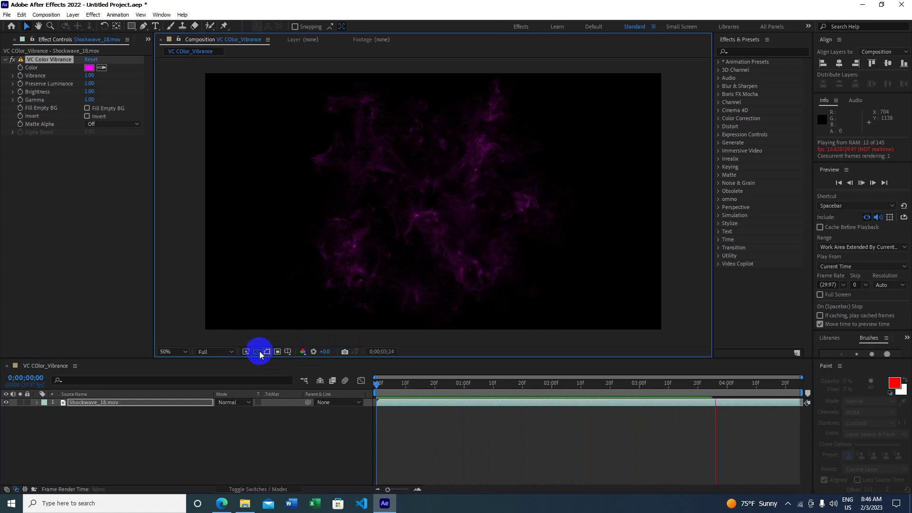
{"action": "key", "text": "space"}
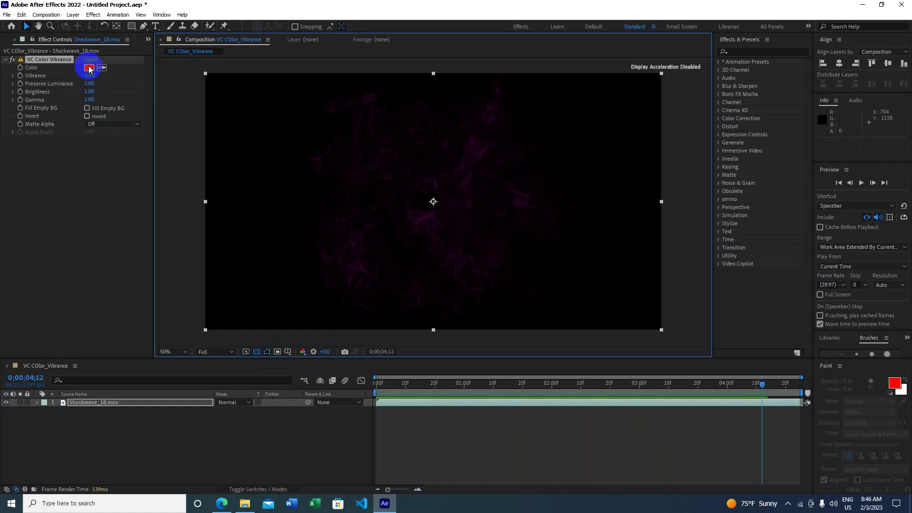
Step: Try red (FF0000) as the VC Color Vibrance color, checking it at 0;00;01;03, and reset the effect to its defaults
{"action": "left_click", "coordinate": [89, 67]}
{"action": "left_click_drag", "start_coordinate": [577, 190], "coordinate": [587, 175]}
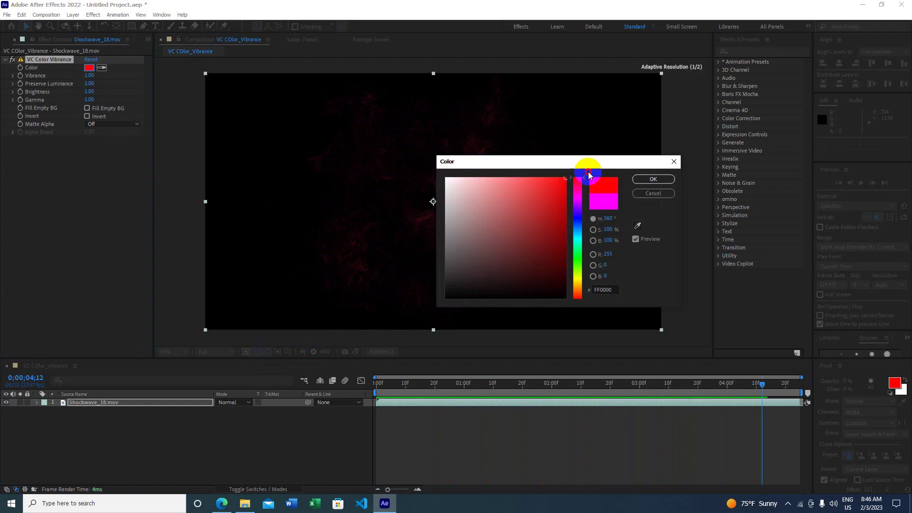
{"action": "left_click", "coordinate": [653, 179]}
{"action": "mouse_move", "coordinate": [455, 383]}
{"action": "left_mouse_down"}
{"action": "mouse_move", "coordinate": [401, 378]}
{"action": "mouse_move", "coordinate": [473, 380]}
{"action": "left_mouse_up"}
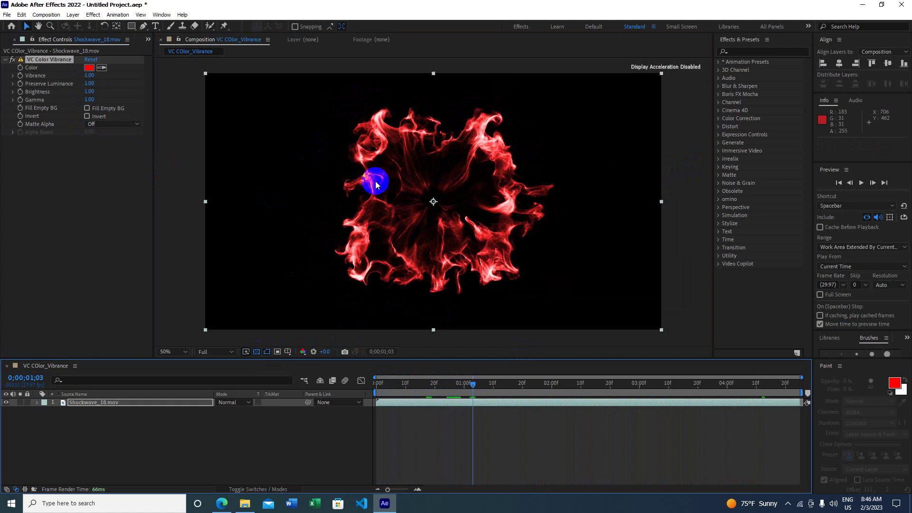
{"action": "left_click", "coordinate": [91, 60]}
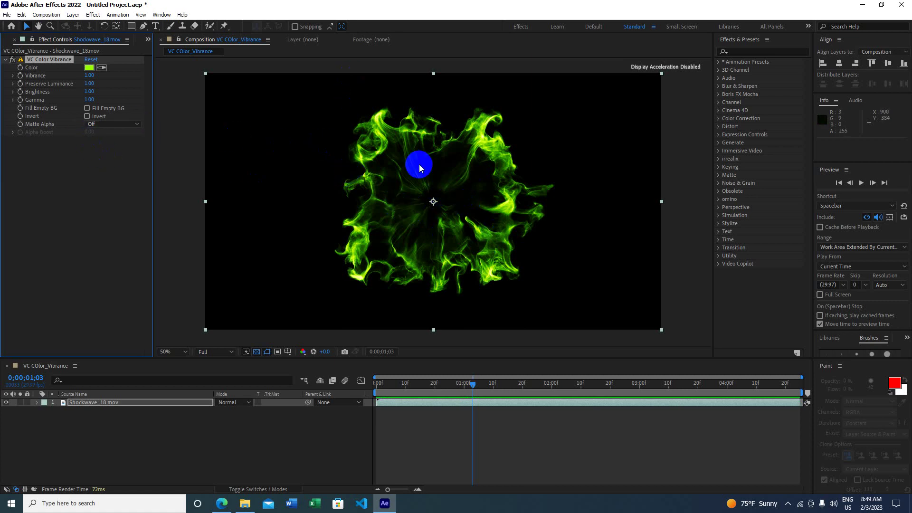
Step: Switch to the browser to look over the Video Copilot Color Vibrance plug-in page, and return to After Effects
{"action": "left_click", "coordinate": [222, 503]}
{"action": "scroll", "coordinate": [390, 191], "scroll_direction": "up", "scroll_amount": 12}
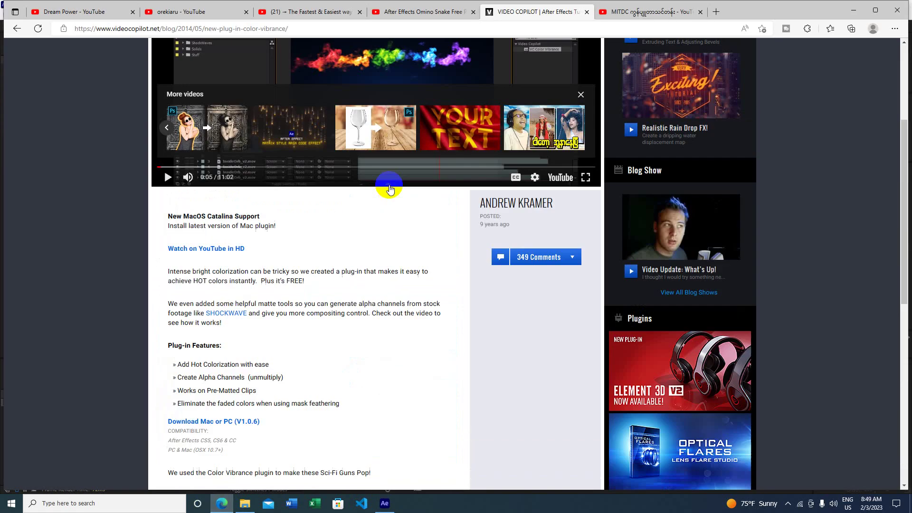
{"action": "scroll", "coordinate": [389, 185], "scroll_direction": "down", "scroll_amount": 6}
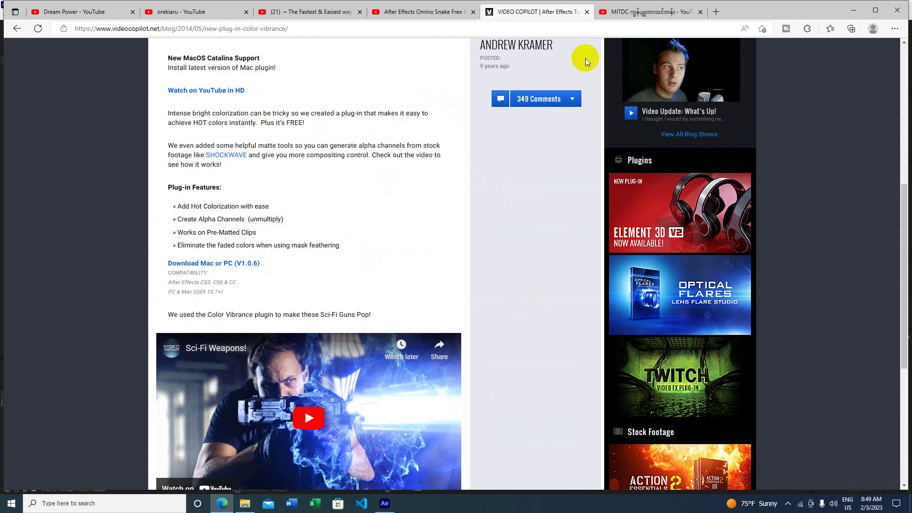
{"action": "scroll", "coordinate": [519, 177], "scroll_direction": "up", "scroll_amount": 7}
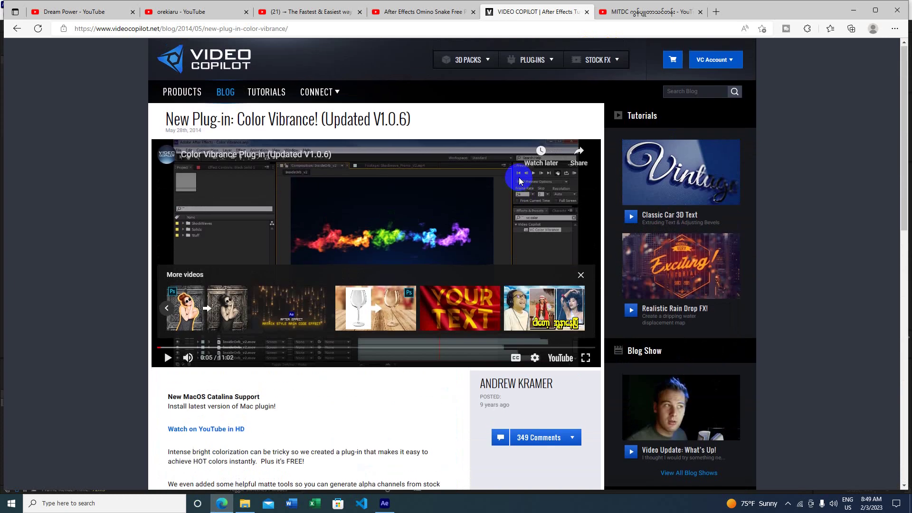
{"action": "left_click", "coordinate": [854, 10]}
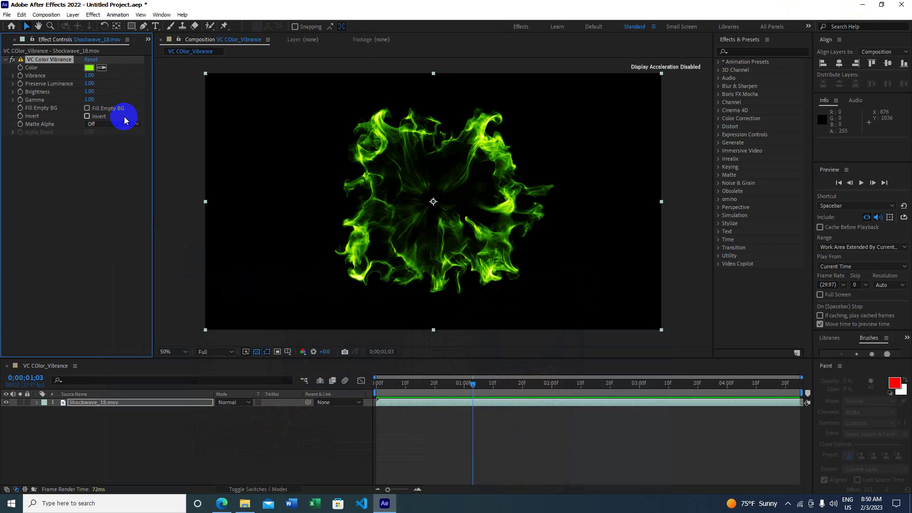
Step: Examine the feature list and sample videos on the Color Vibrance blog page, and minimize the browser and After Effects to show the desktop
{"action": "left_click", "coordinate": [221, 504]}
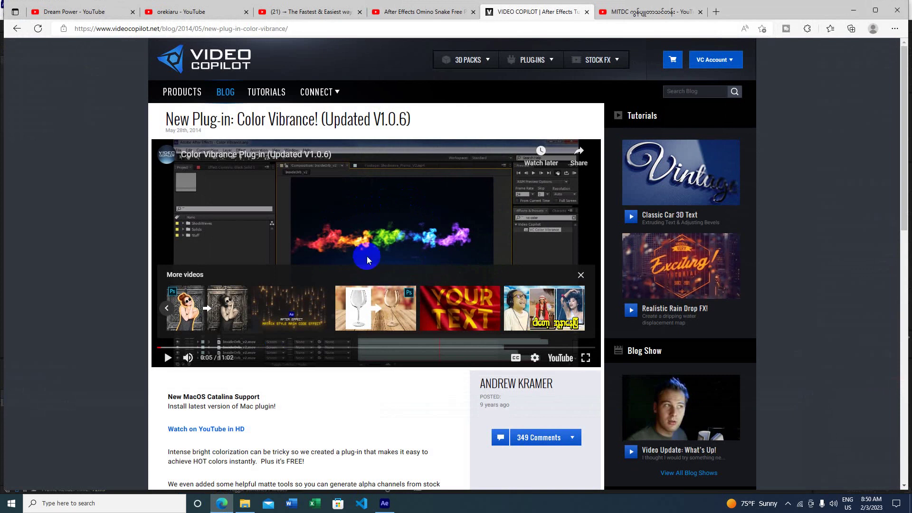
{"action": "scroll", "coordinate": [367, 256], "scroll_direction": "down", "scroll_amount": 8}
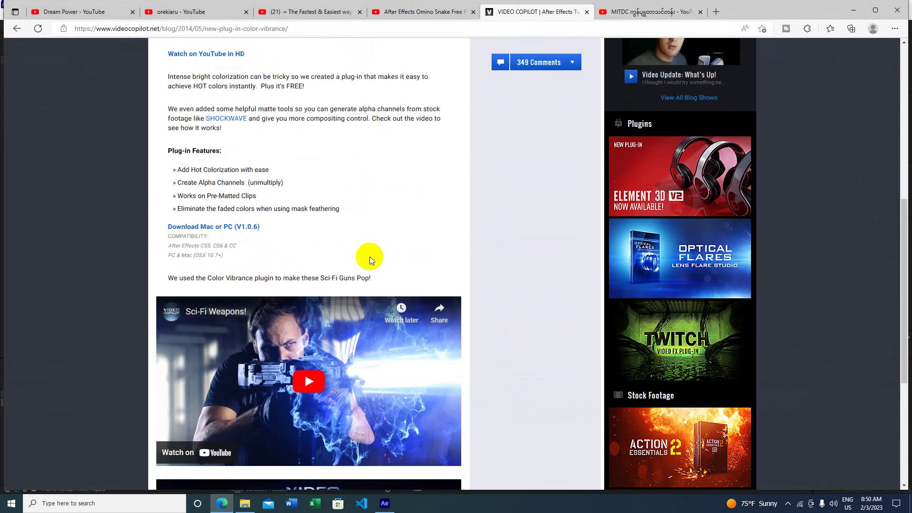
{"action": "scroll", "coordinate": [369, 260], "scroll_direction": "down", "scroll_amount": 2}
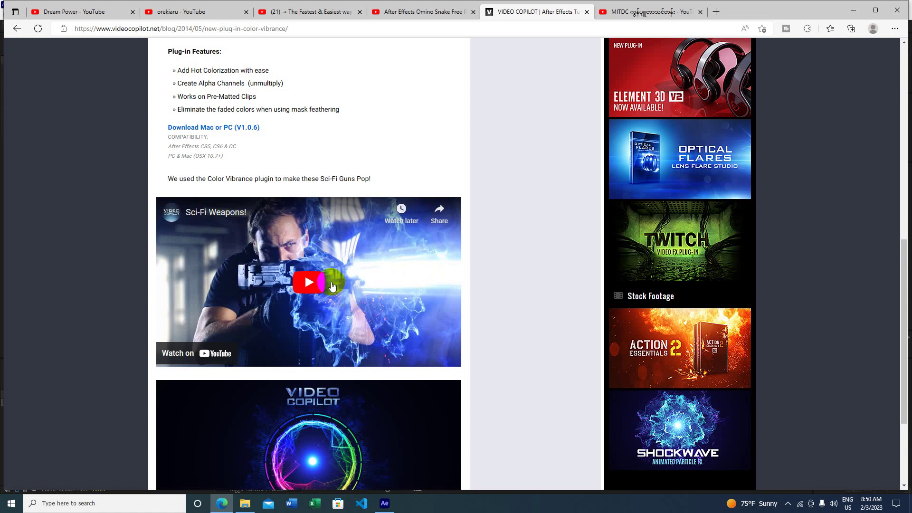
{"action": "scroll", "coordinate": [333, 285], "scroll_direction": "up", "scroll_amount": 10}
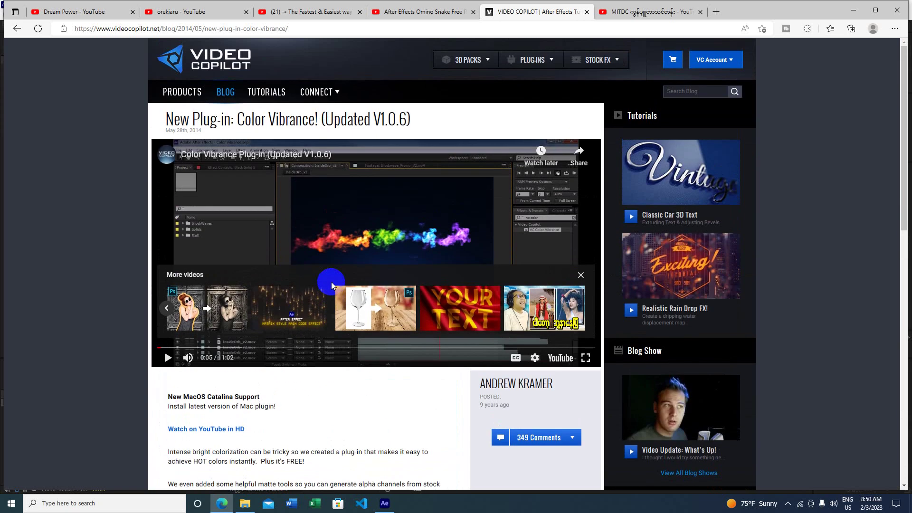
{"action": "left_click", "coordinate": [382, 221]}
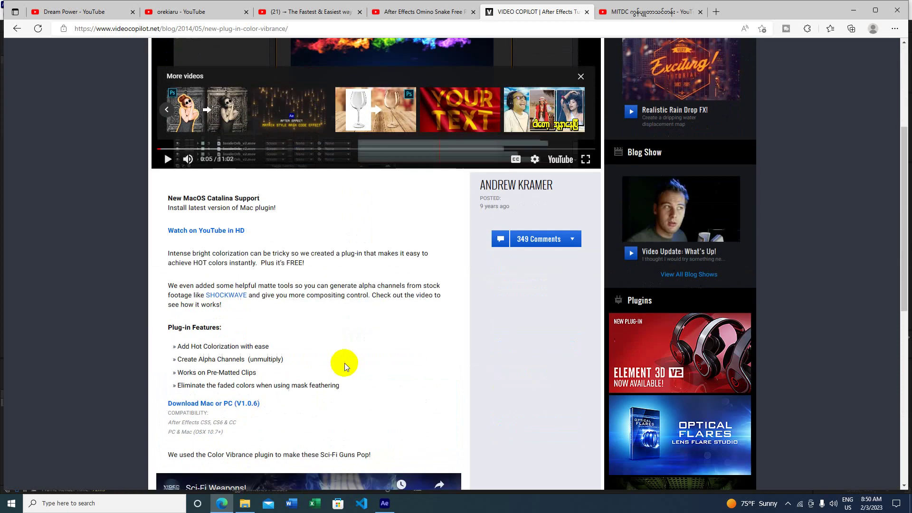
{"action": "scroll", "coordinate": [342, 362], "scroll_direction": "down", "scroll_amount": 5}
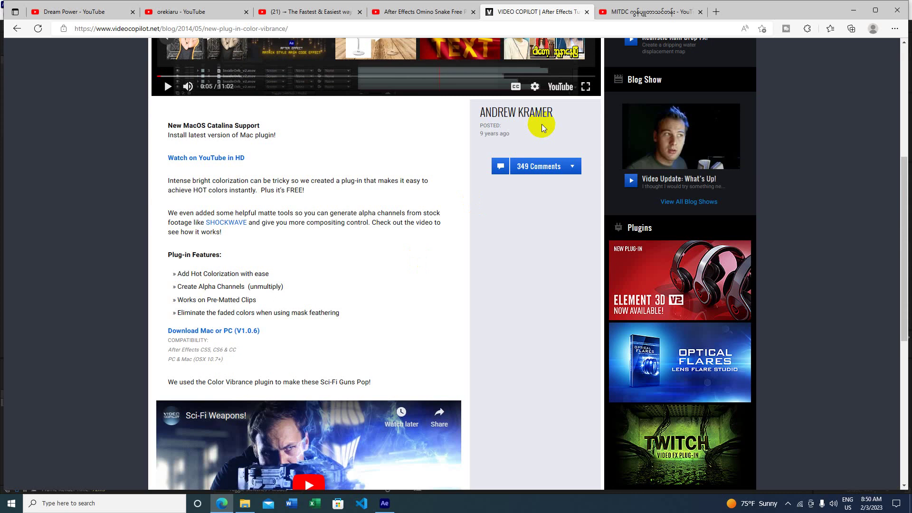
{"action": "left_click", "coordinate": [853, 10]}
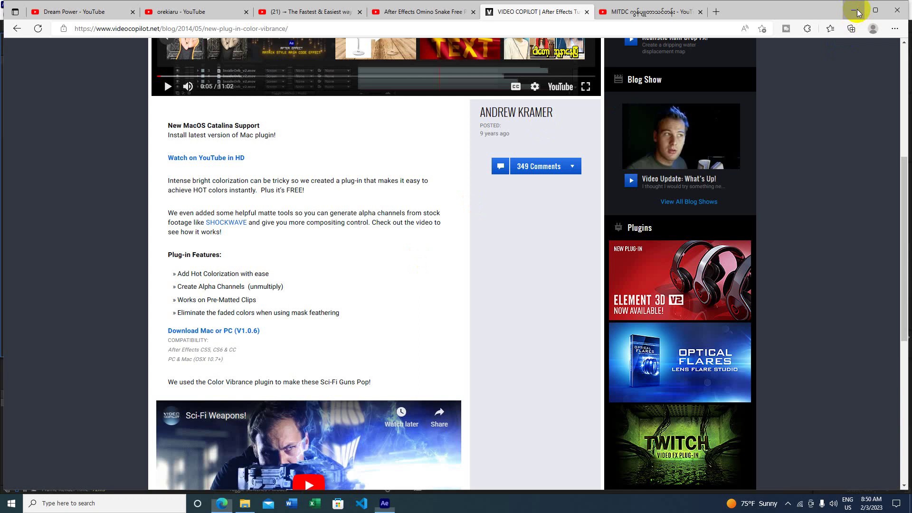
{"action": "left_click", "coordinate": [862, 5]}
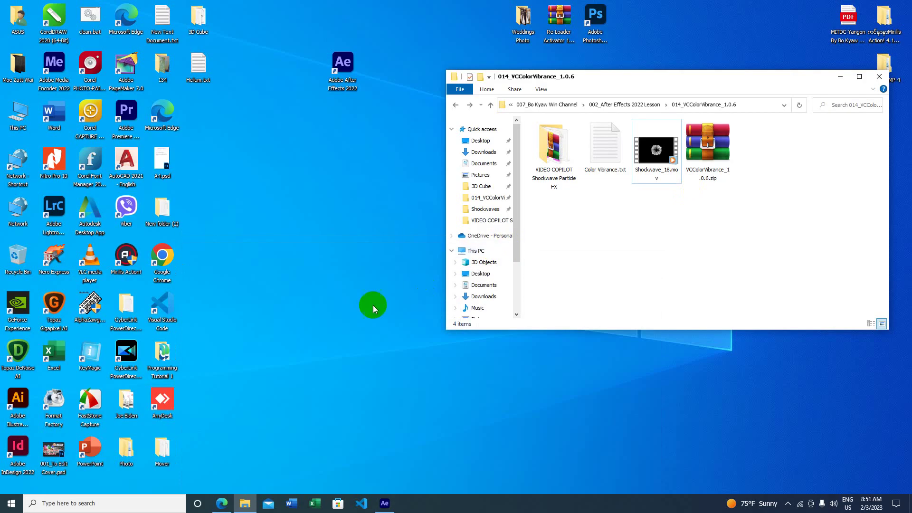